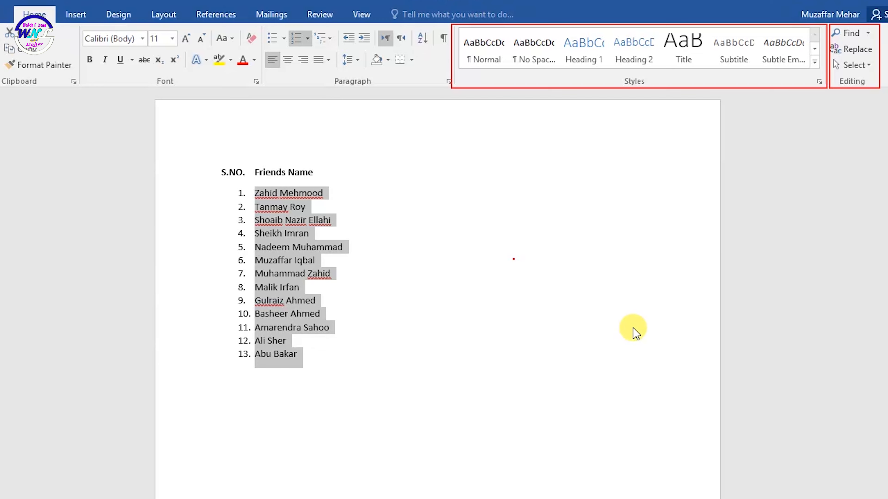
Step: Undo the list's sort, its automatic numbering and the "S.NO." heading entry
key("ctrl+z")
key("ctrl+z")
key("ctrl+z")
key("ctrl+z")
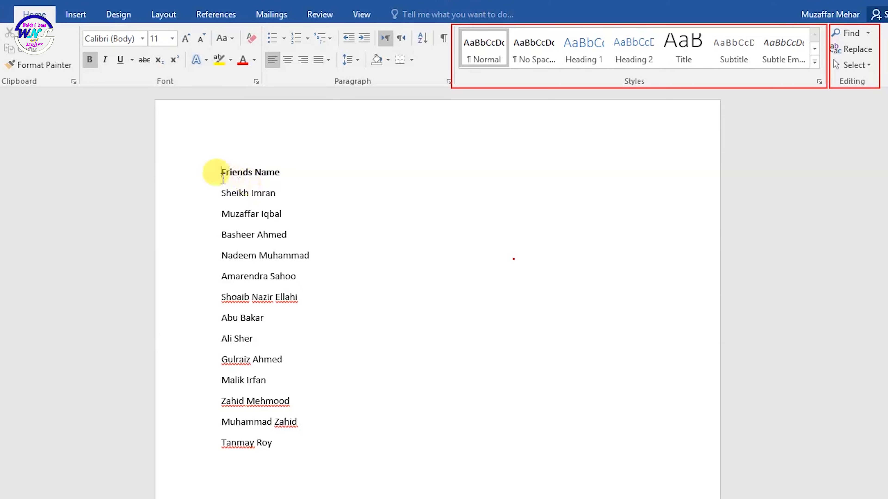
Step: Insert the heading "S.NO." before "Friends Name" and manually number the first name "1.", each followed by a tab
type("S.NO.")
key("Tab")
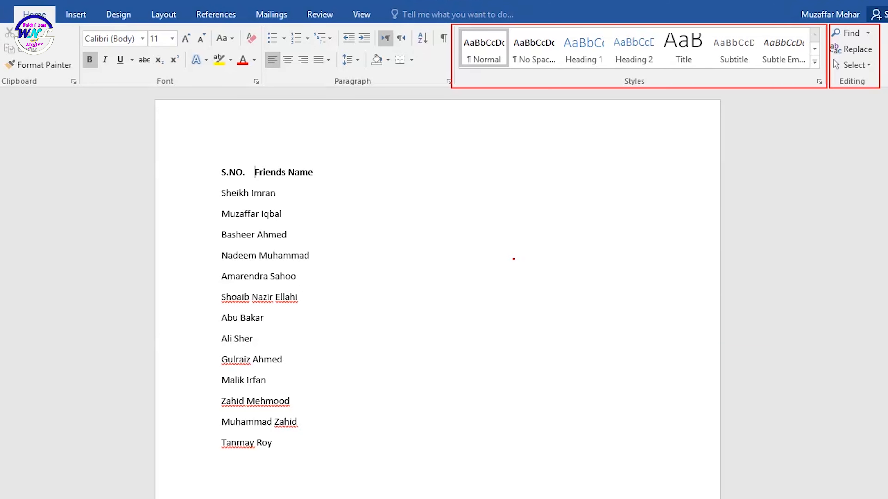
key("Down")
key("Left")
key("Left")
key("Left")
key("Left")
key("Left")
key("Left")
key("Left")
type("1.")
key("Tab")
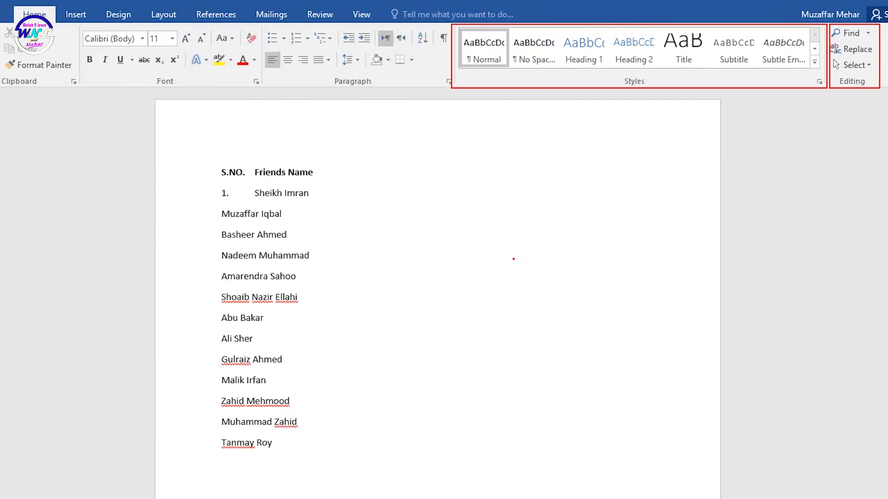
Step: Manually number the second and third names "2." and "3.", aligning each name with a tab
key("Down")
key("ctrl+Left")
type("2.")
key("Tab")
key("Down")
key("ctrl+Left")
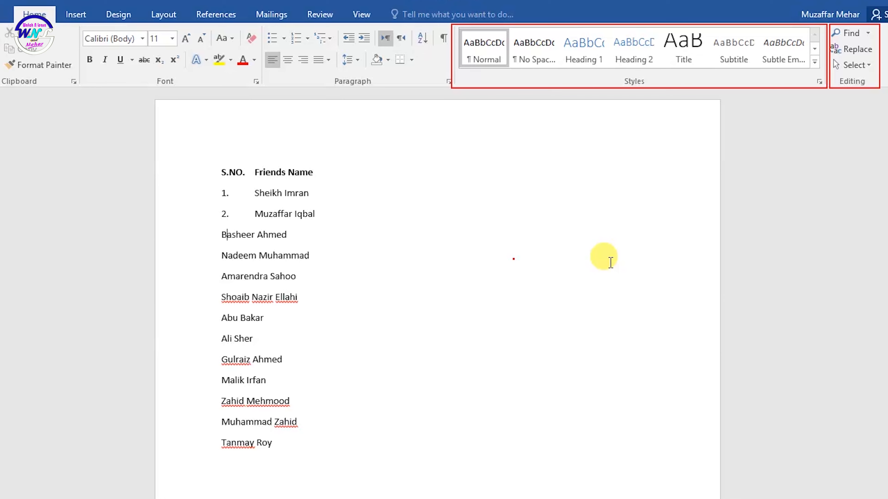
key("ctrl+Left")
type("3.")
key("Tab")
Step: Manually number the fourth and fifth names "4." and "5.", aligning each name with a tab
key("Down")
key("ctrl+Left")
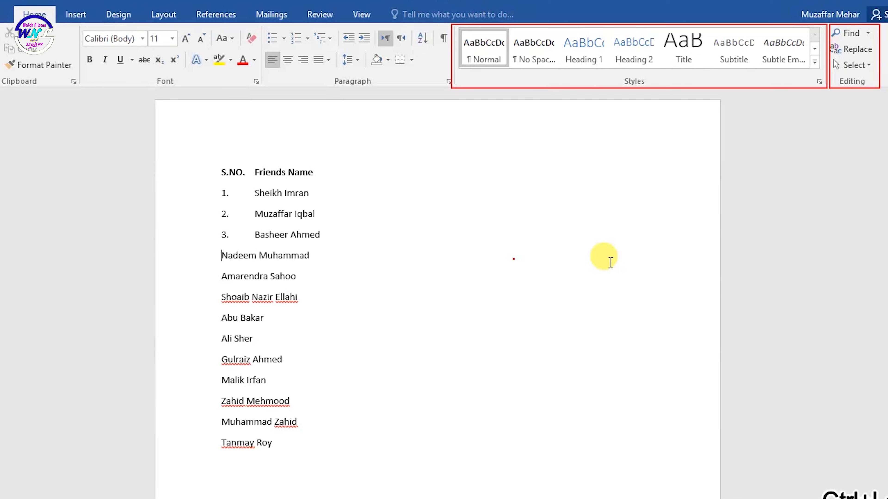
type("4.")
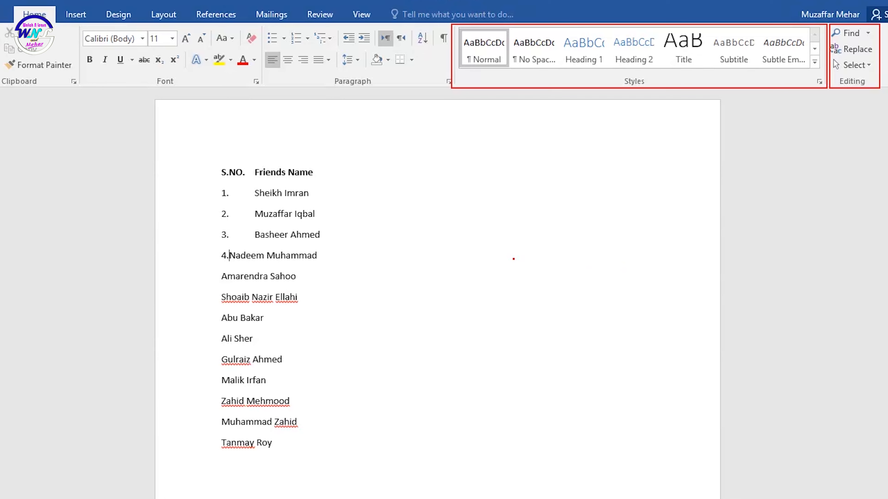
key("Tab")
key("Down")
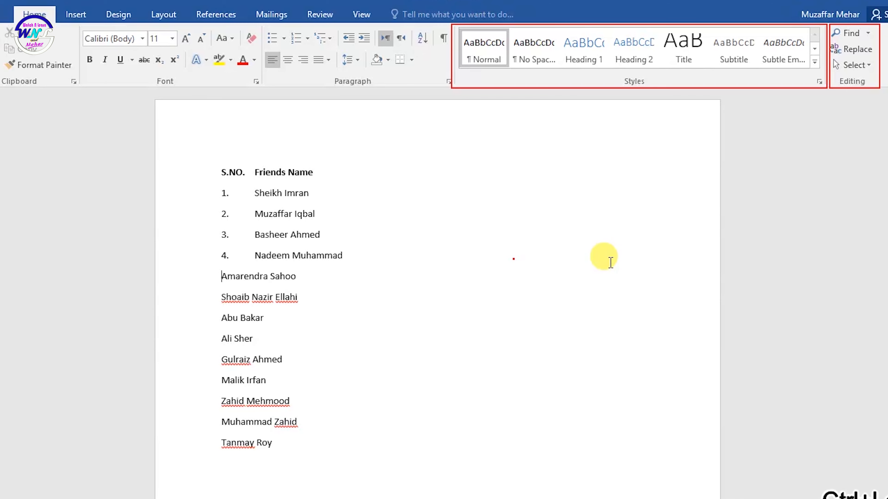
type("5")
type(".")
key("Tab")
Step: Manually number the sixth and seventh names "6." and "7.", aligning each name with a tab
key("Down")
key("Home")
type("6")
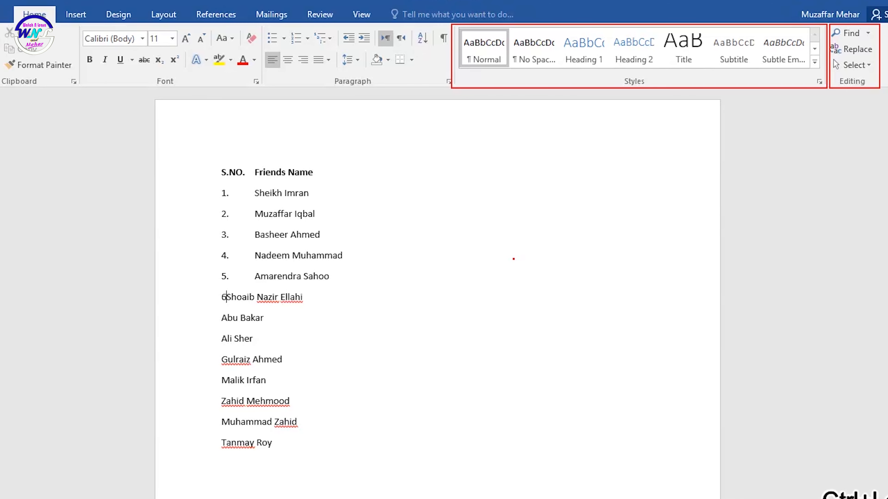
type(".")
key("Tab")
key("Down")
key("Home")
type("7.")
key("Tab")
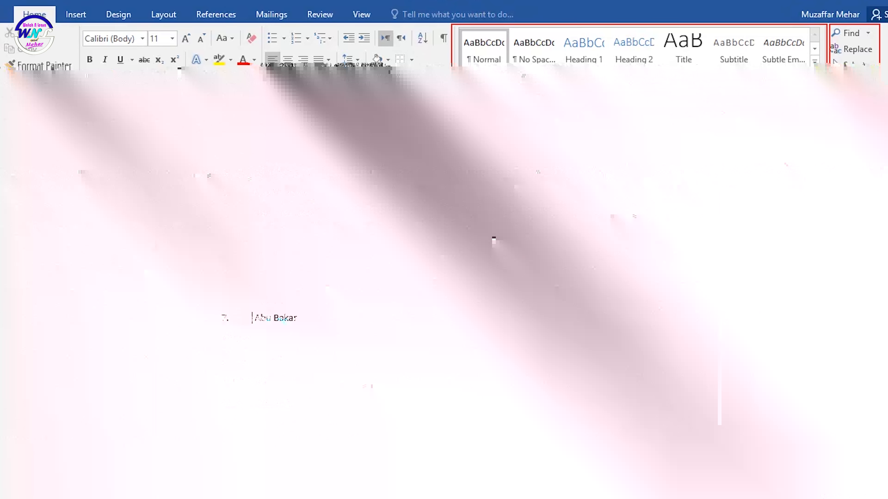
Step: Manually number the eighth and ninth names "8." and "9.", aligning each name with a tab
key("Down")
key("Home")
type("8.")
key("Tab")
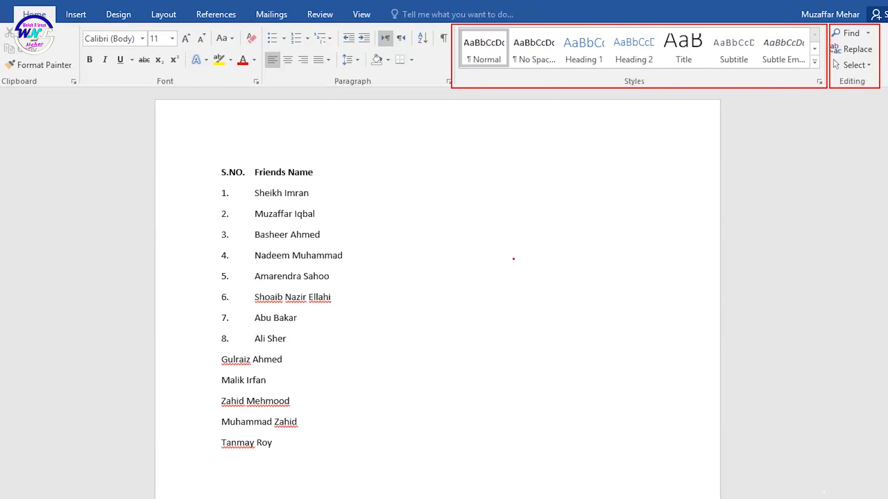
key("Down")
key("Home")
type("9.")
key("Tab")
Step: Manually number the tenth and eleventh names "10." and "11.", aligning each name with a tab
key("Down")
key("Home")
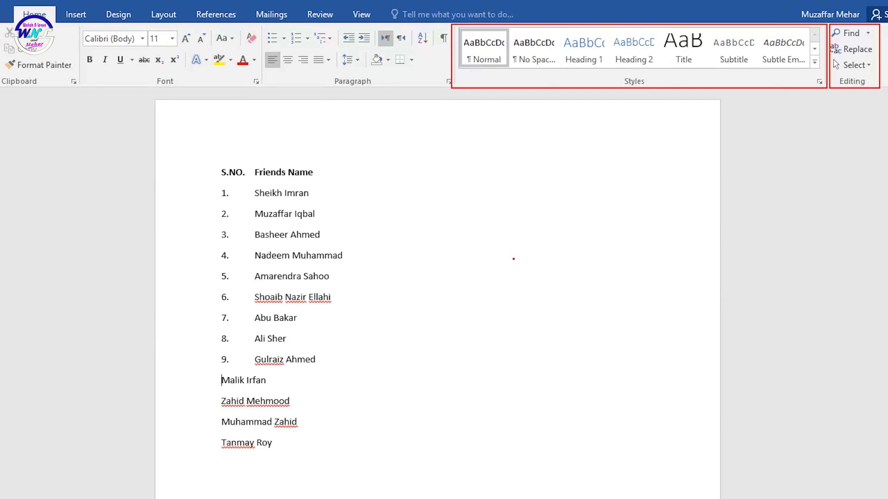
type("10.")
key("Tab")
key("Down")
key("Home")
type("11.")
key("Tab")
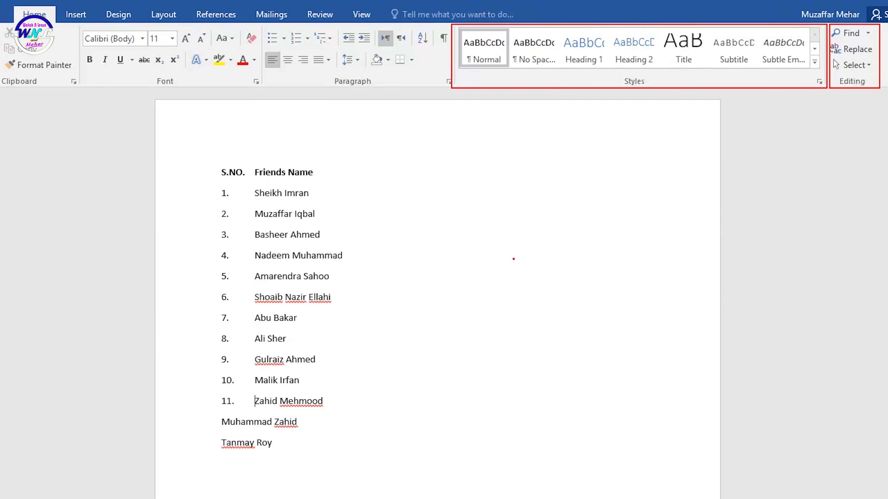
Step: Manually number the last two names "12." and "13.", aligning each name with a tab
key("Down")
key("Home")
type("12.")
key("Tab")
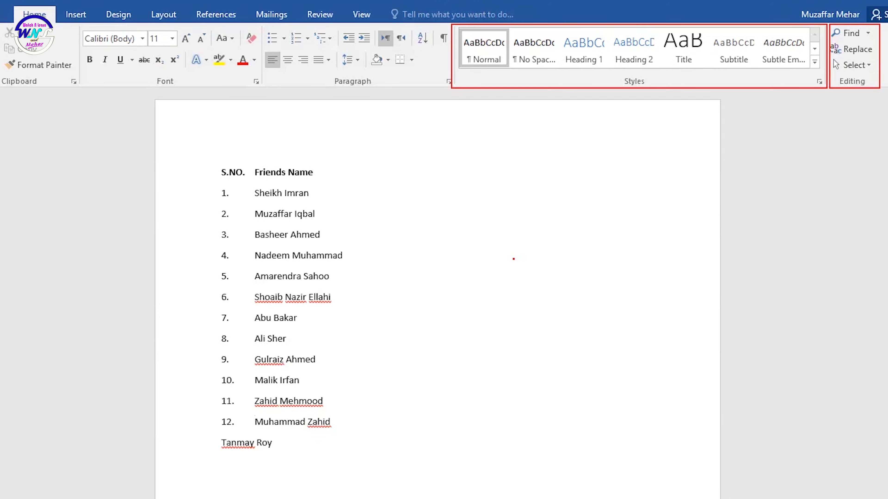
key("Home")
type("13.")
key("Tab")
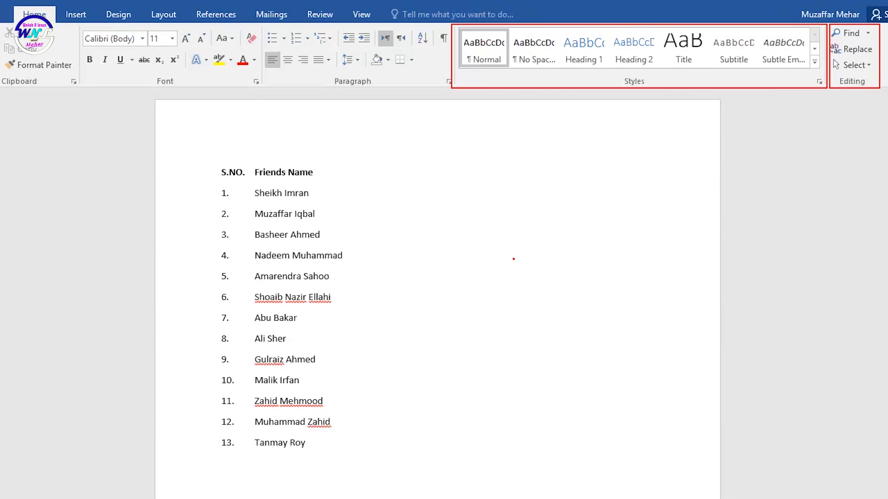
Step: Sort the manually numbered list below the heading by paragraphs, as Text, in ascending order
left_click_drag(220, 194, 341, 448)
left_click(343, 446)
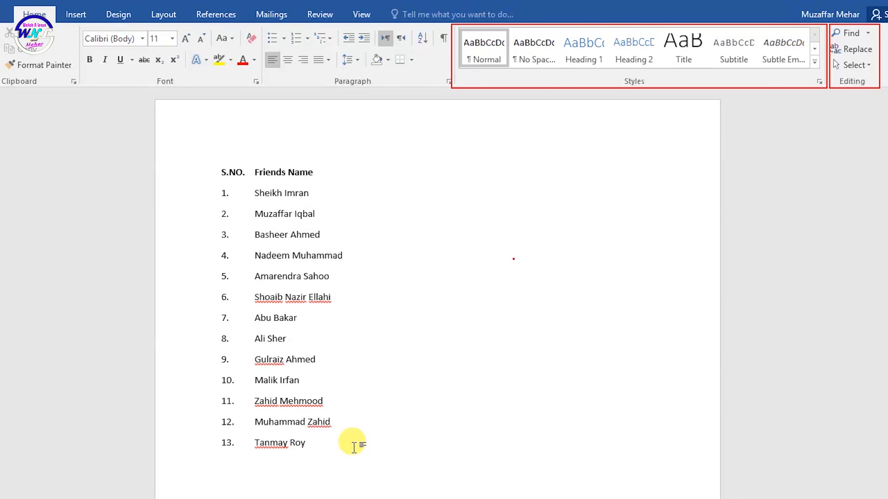
left_click_drag(221, 193, 383, 448)
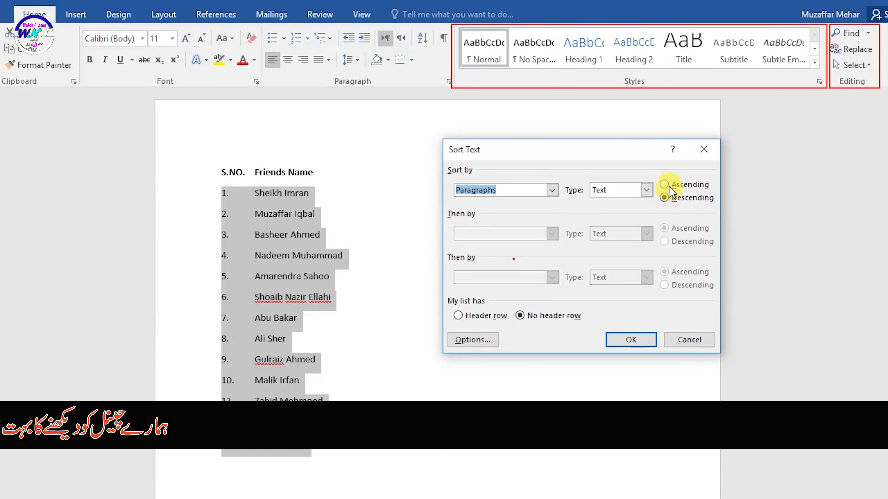
left_click(665, 185)
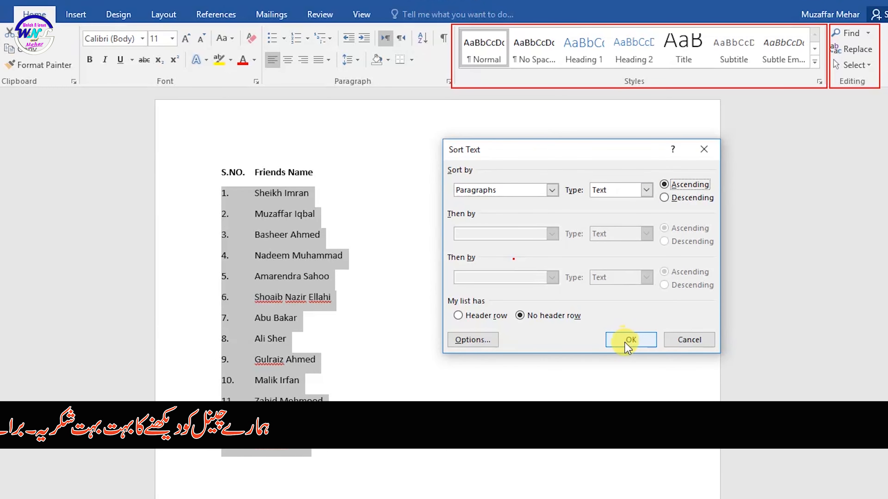
left_click(646, 189)
left_click(634, 210)
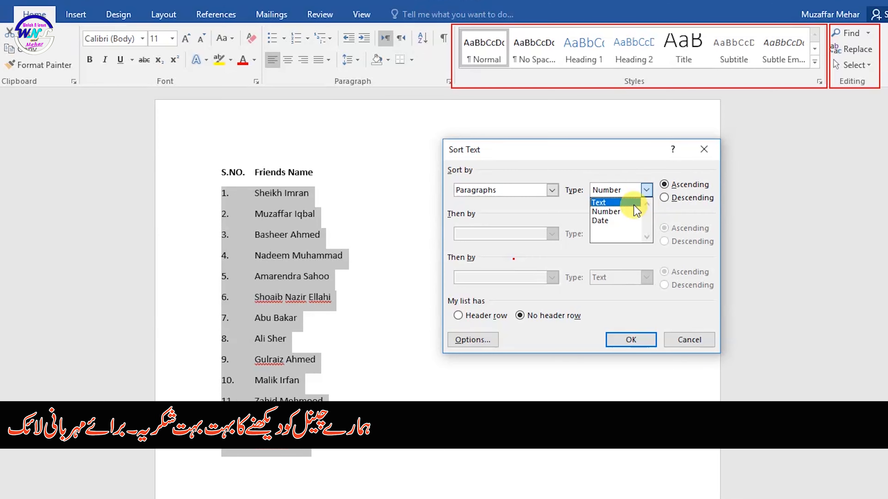
left_click(626, 203)
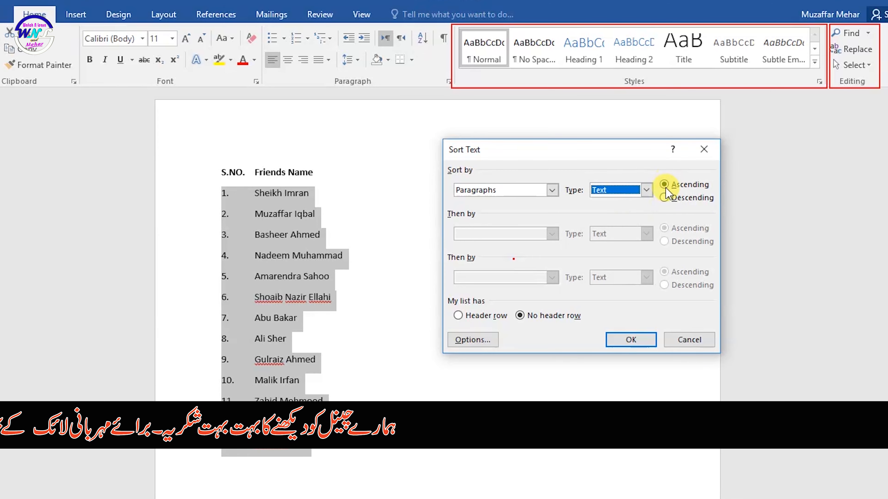
left_click(631, 339)
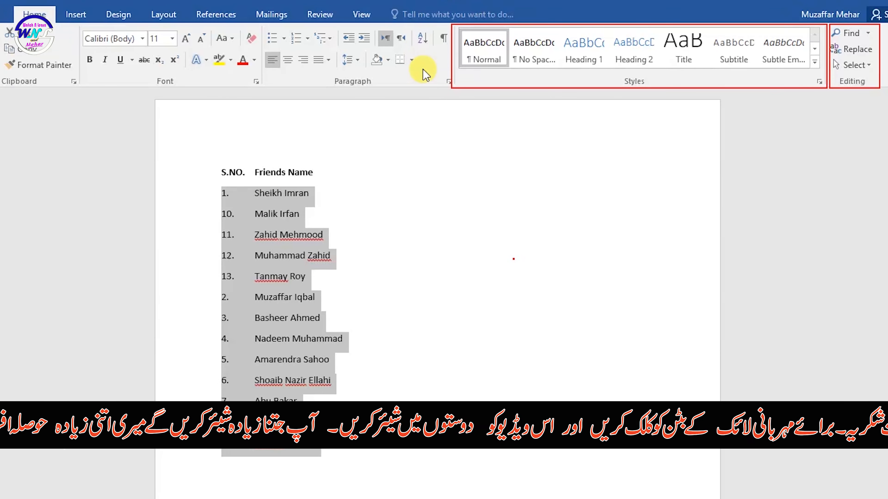
Step: Examine the order of the typed serial numbers in the sorted list and view the numbering formats available for it
left_click(375, 194)
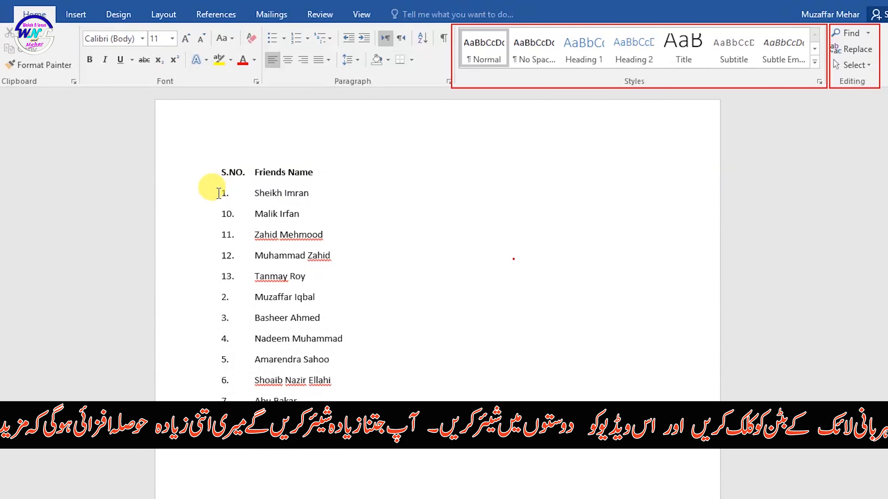
left_click_drag(224, 193, 342, 449)
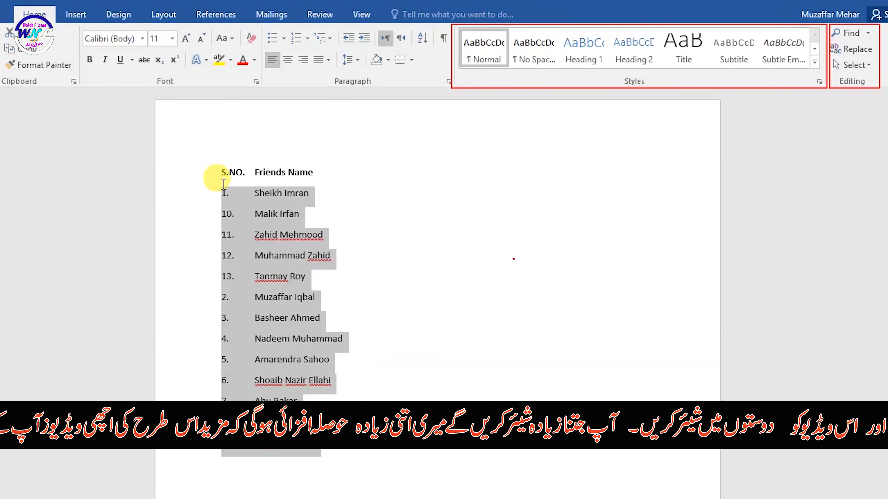
left_click(222, 195)
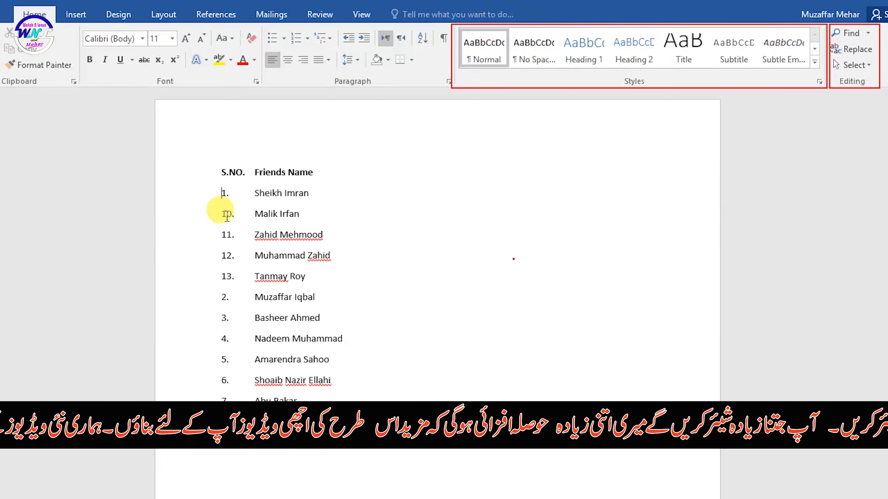
left_click(223, 193)
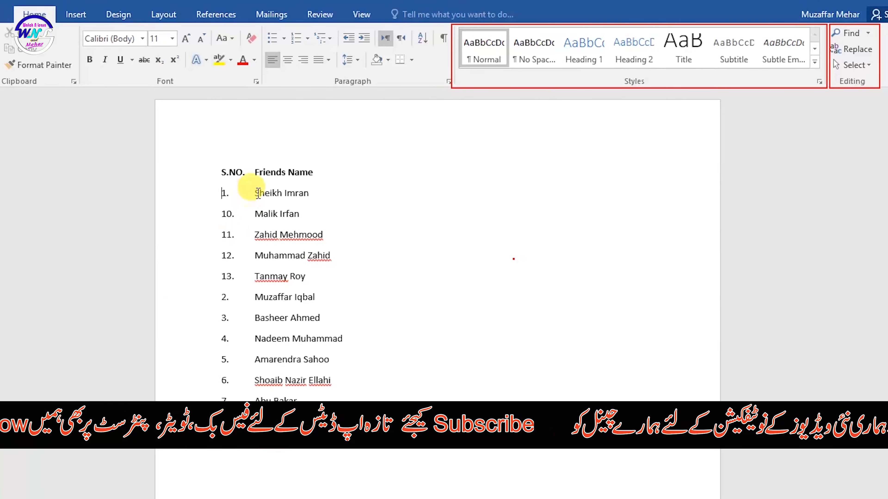
left_click_drag(258, 193, 340, 452)
left_click(341, 441)
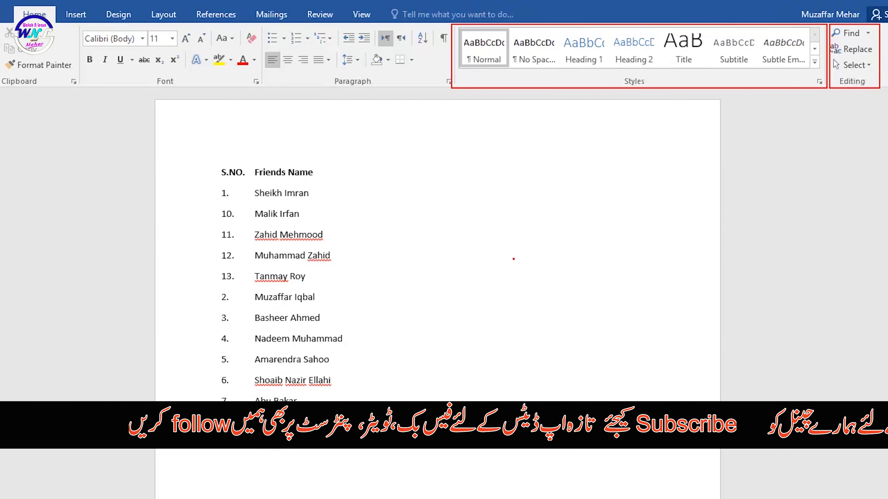
left_click_drag(255, 193, 338, 451)
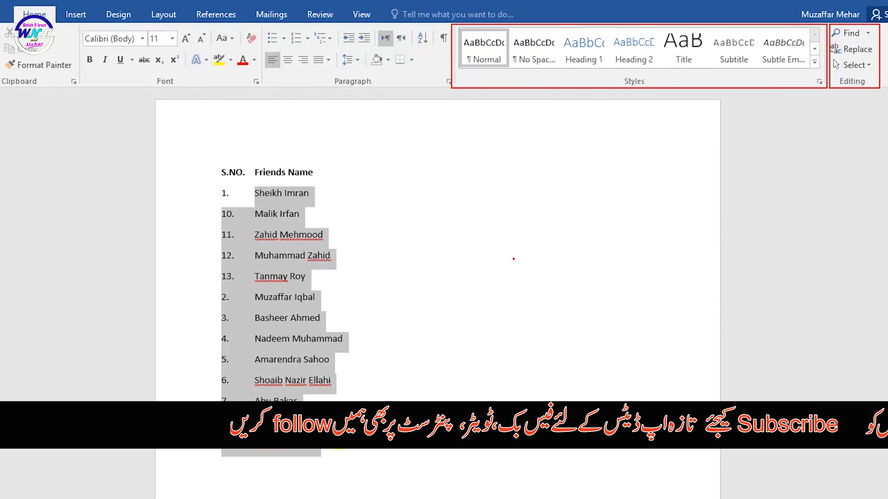
left_click(307, 37)
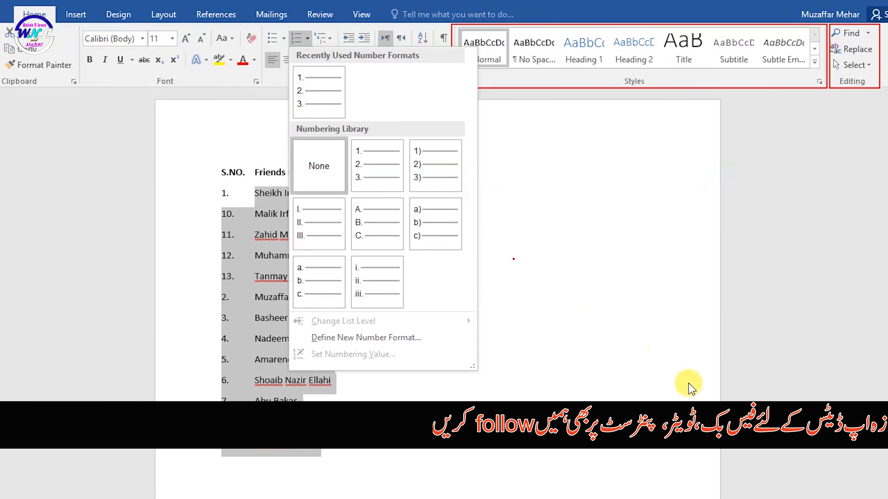
left_click(652, 382)
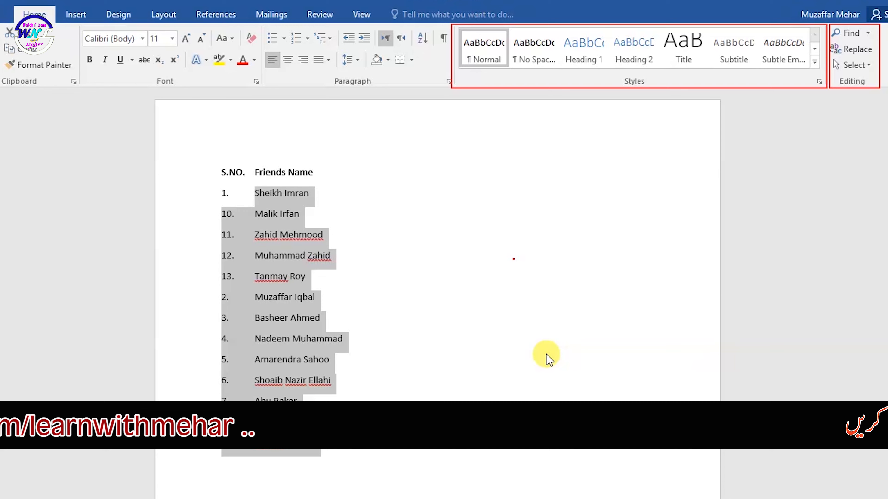
left_click(546, 355)
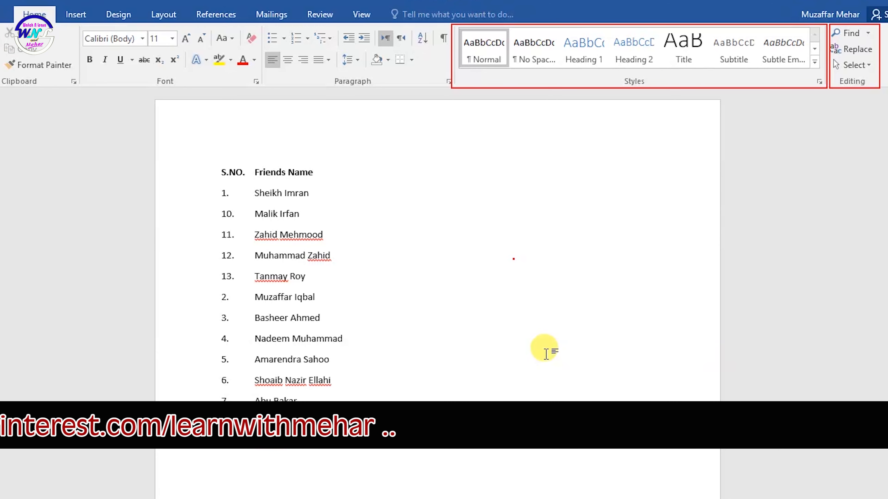
Step: Undo the sort and all the manually typed serial numbers in front of the names
key("ctrl+z")
key("ctrl+z")
key("ctrl+z")
key("ctrl+z")
key("ctrl+z")
key("ctrl+z")
key("ctrl+z")
key("ctrl+z")
key("ctrl+z")
key("ctrl+z")
key("ctrl+z")
key("ctrl+z")
key("ctrl+z")
key("ctrl+z")
key("ctrl+z")
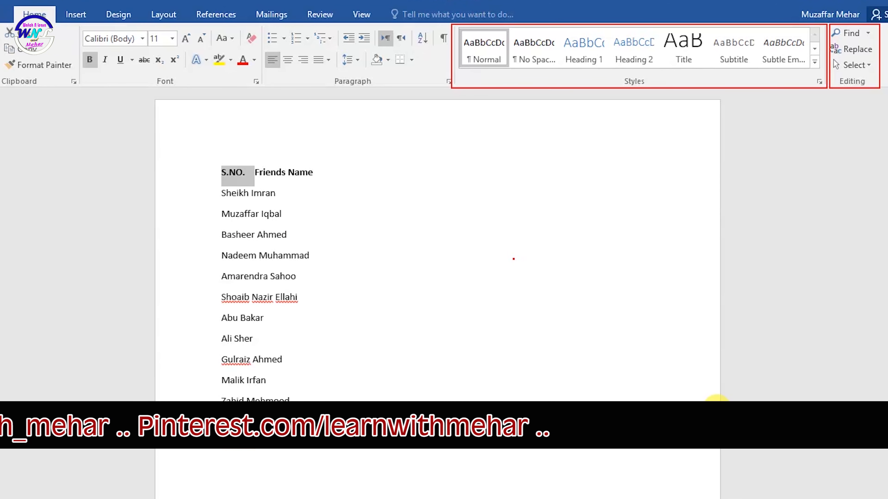
Step: Replace the selected heading text with "S.NO." followed by a tab before "Friends Name"
key("BackSpace")
type("S.NO.")
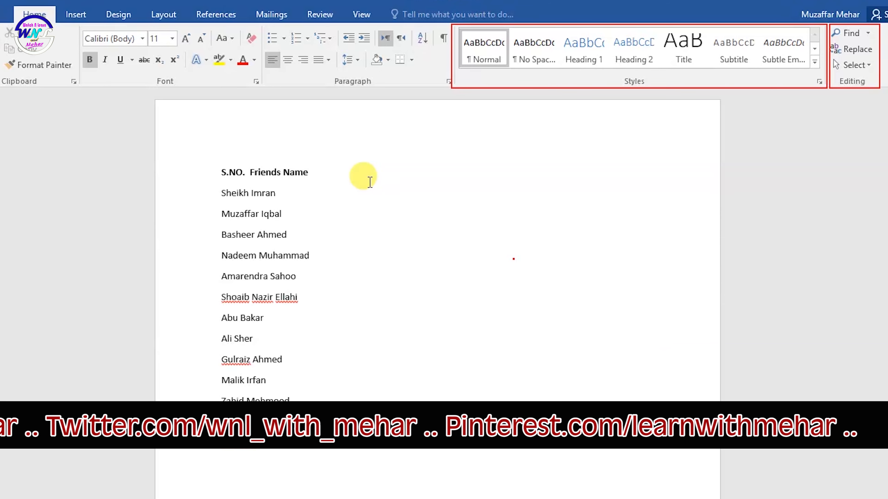
key("Tab")
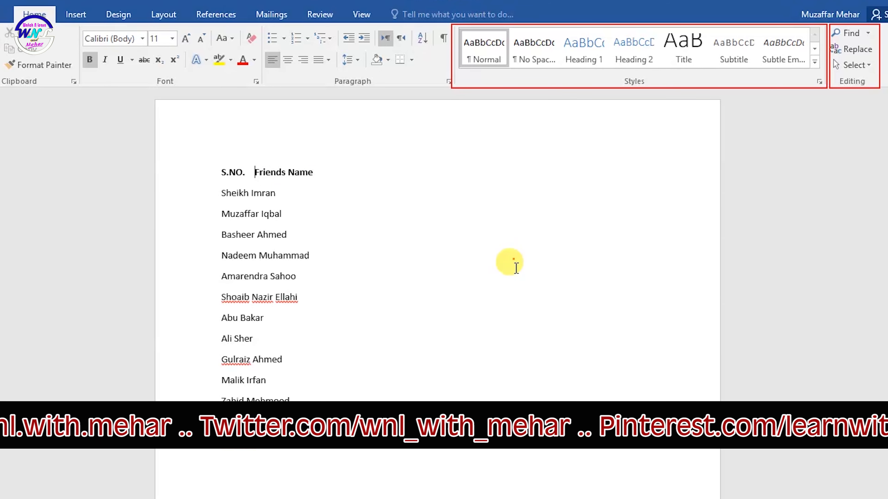
Step: Apply automatic 1., 2., 3. numbering to all the names under the heading and reselect the numbered list
left_click_drag(221, 192, 346, 452)
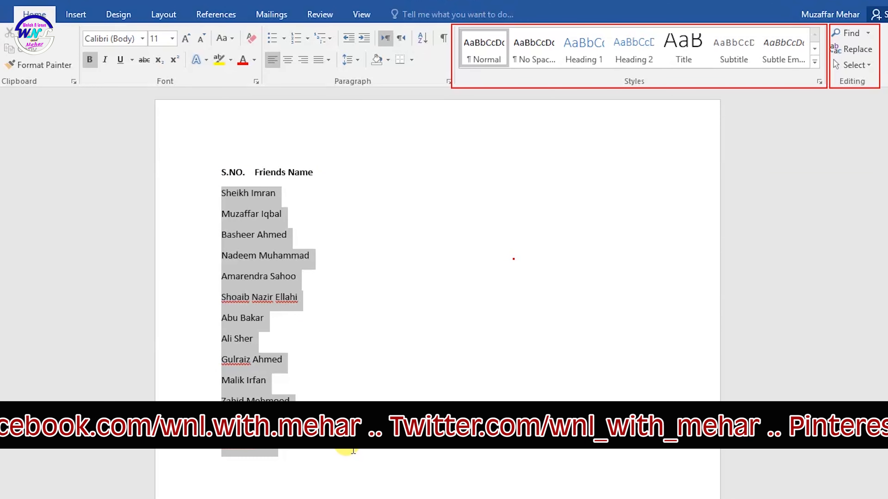
left_click(294, 42)
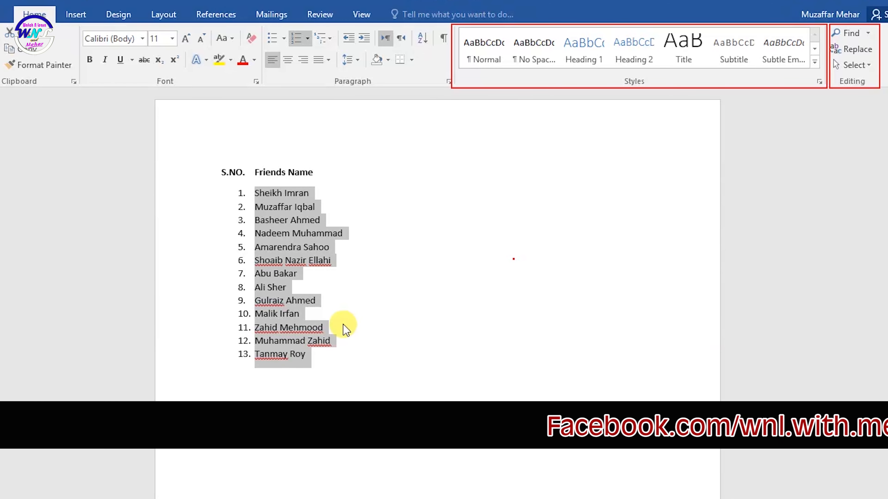
left_click(344, 329)
left_click_drag(253, 192, 340, 364)
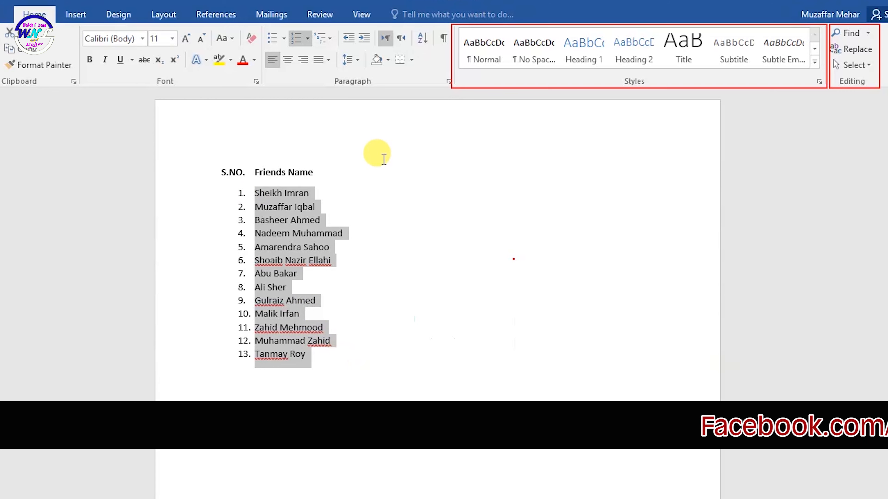
Step: Sort the selected numbered names alphabetically as text in ascending order
left_click(422, 38)
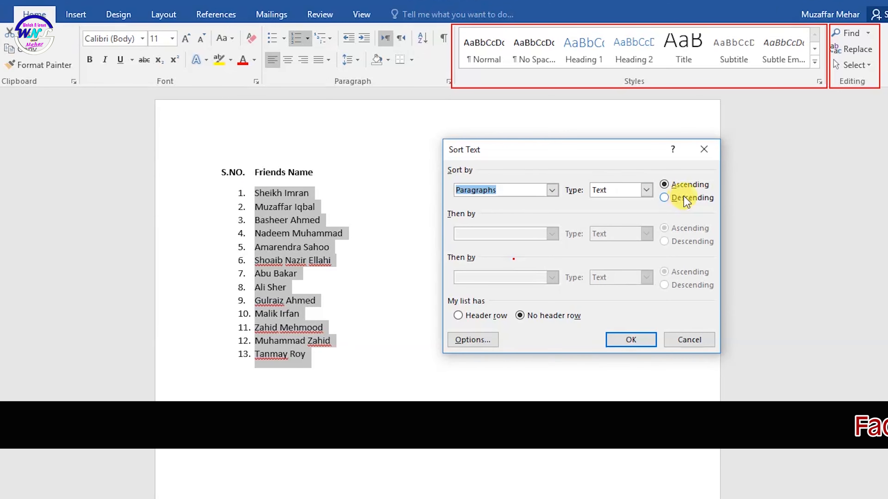
left_click(634, 343)
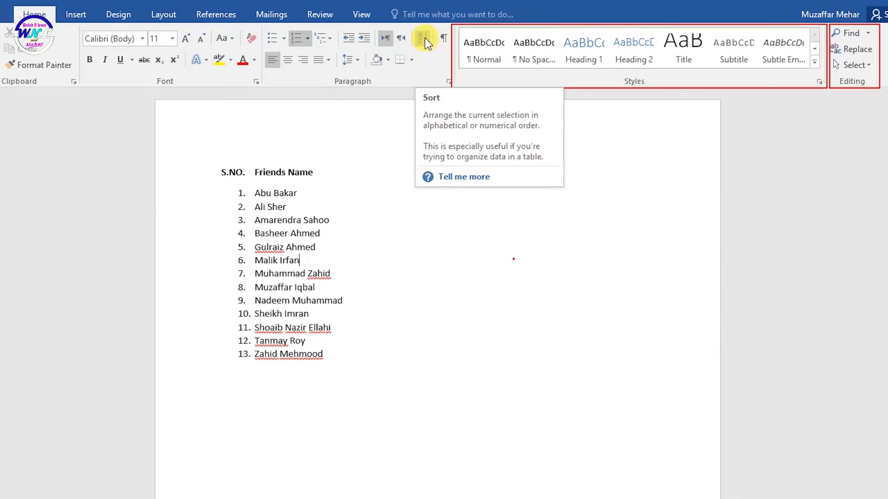
left_click(549, 313)
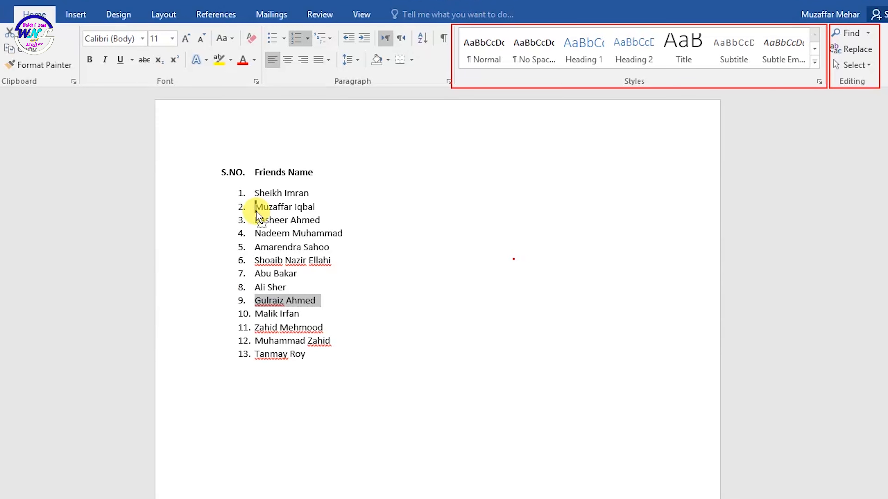
Step: Move the ninth name to second place in the numbered list and the eighth and ninth names to its beginning
left_click_drag(257, 213, 258, 214)
left_click(435, 334)
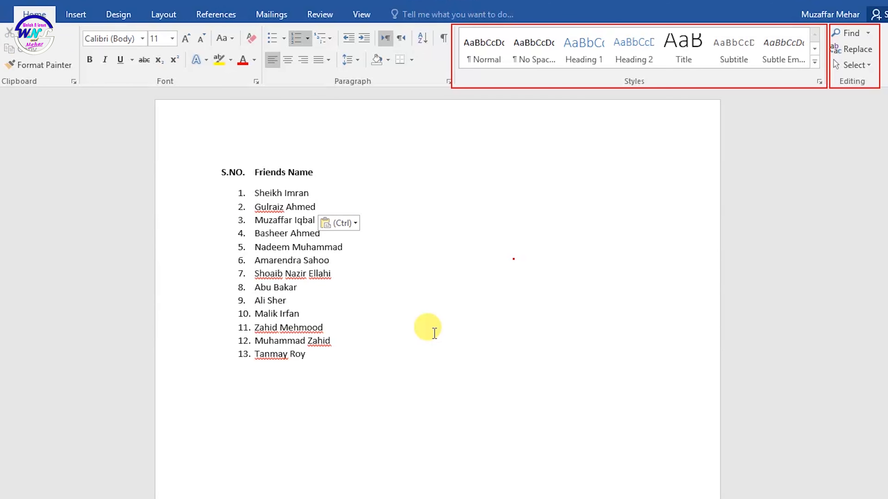
left_click_drag(286, 297, 258, 193)
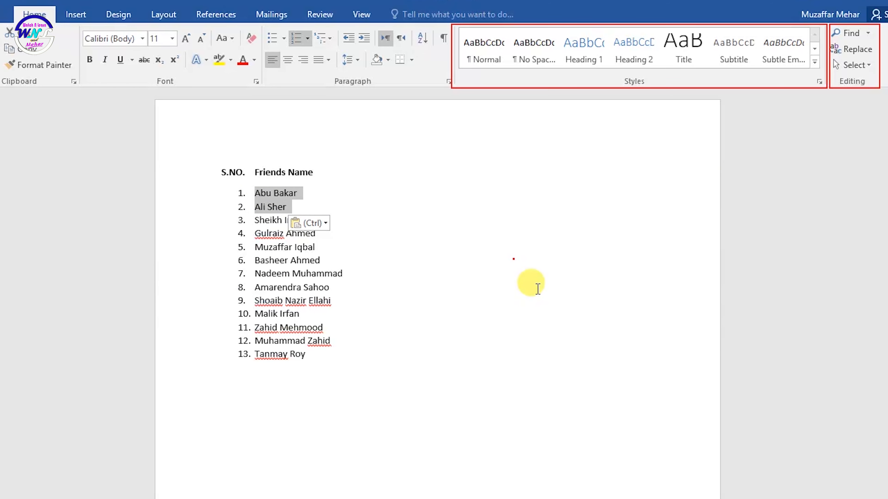
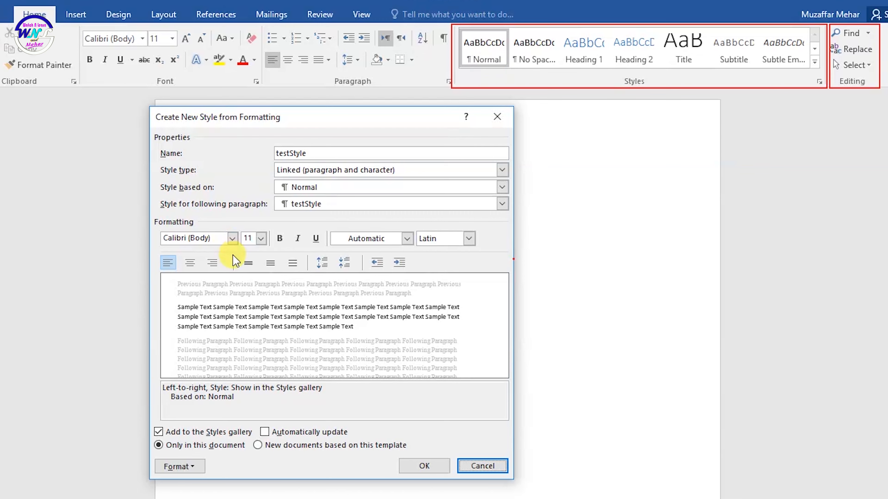
Step: Set the font of testStyle to Adobe Fan Heiti Std B, 22 pt, bold, italic and Dark Blue
left_click(234, 240)
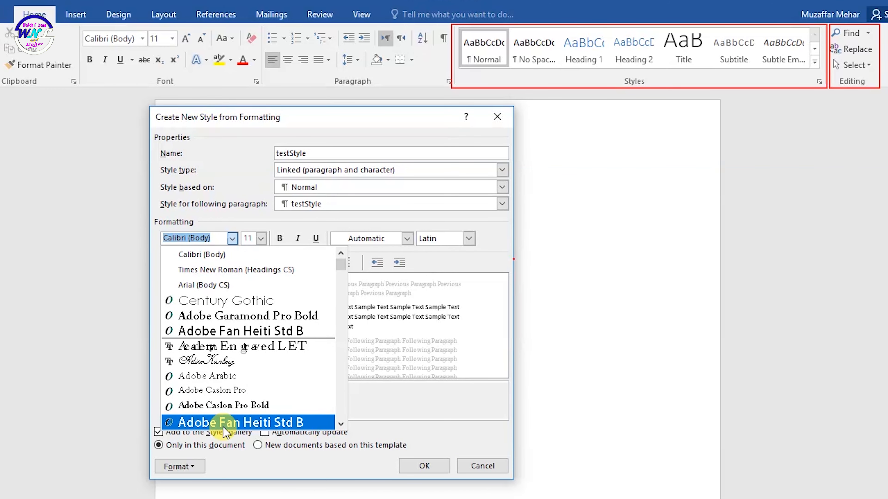
left_click(224, 423)
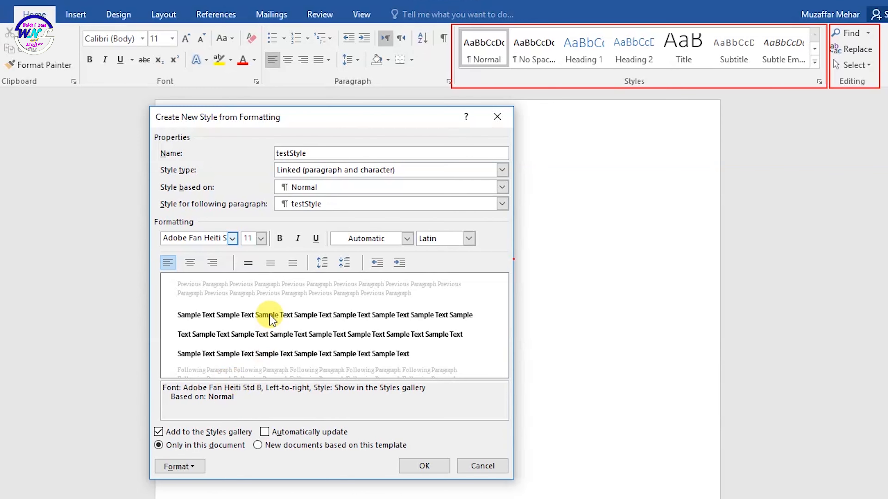
left_click(261, 238)
left_click(248, 333)
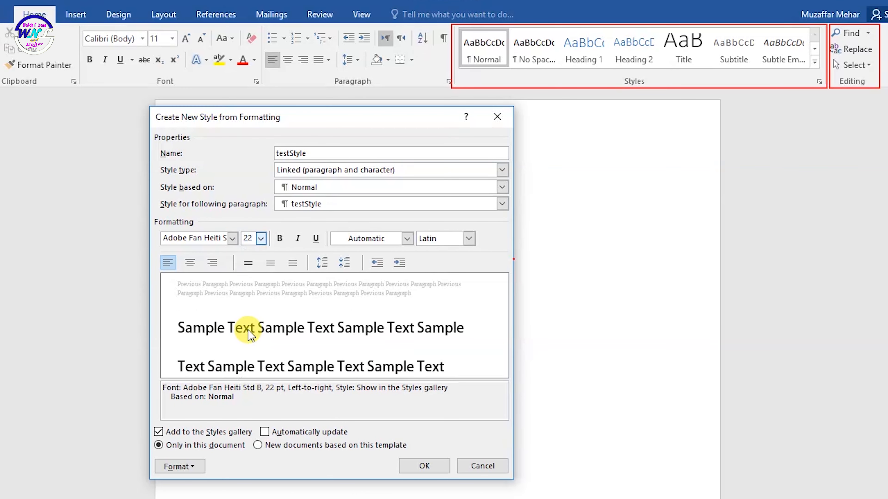
left_click(280, 238)
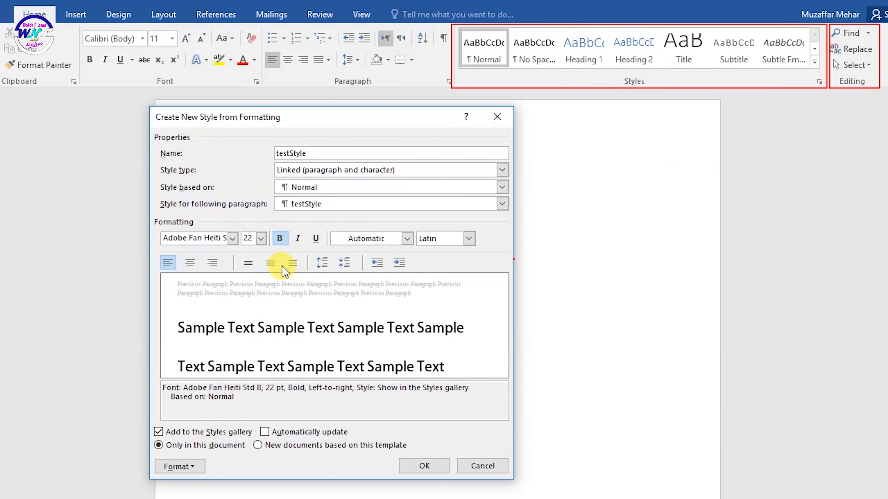
left_click(298, 238)
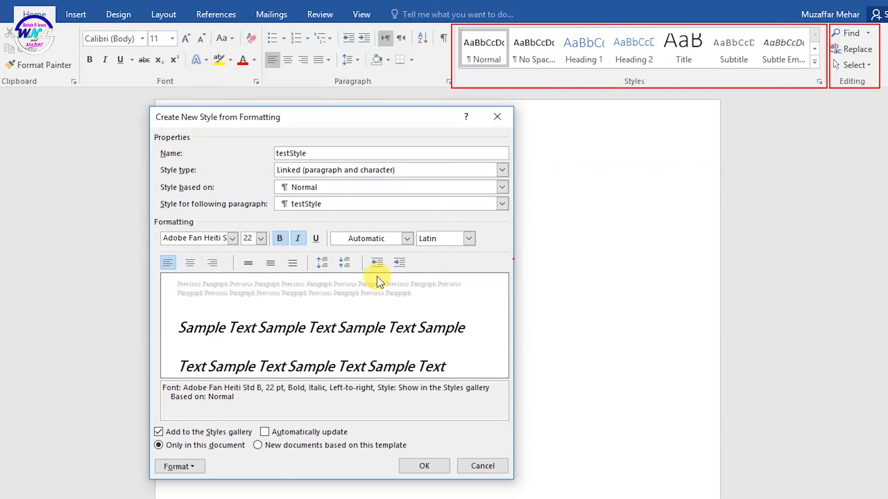
left_click(406, 239)
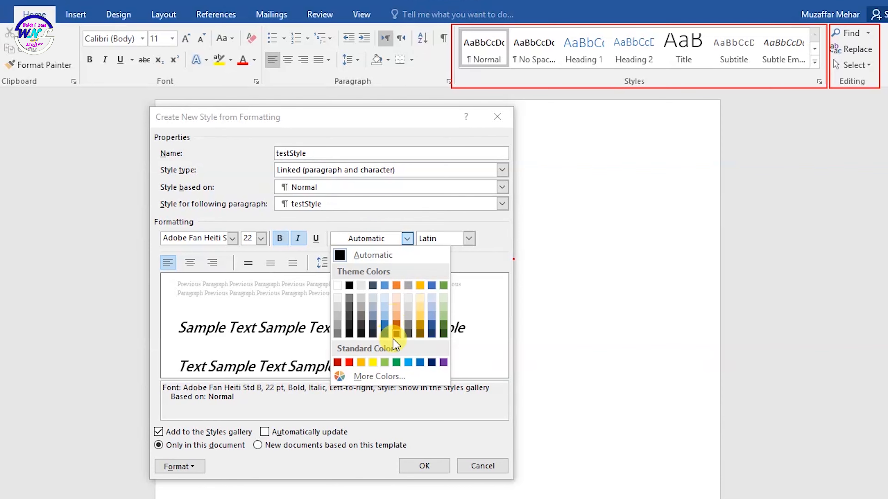
left_click(432, 362)
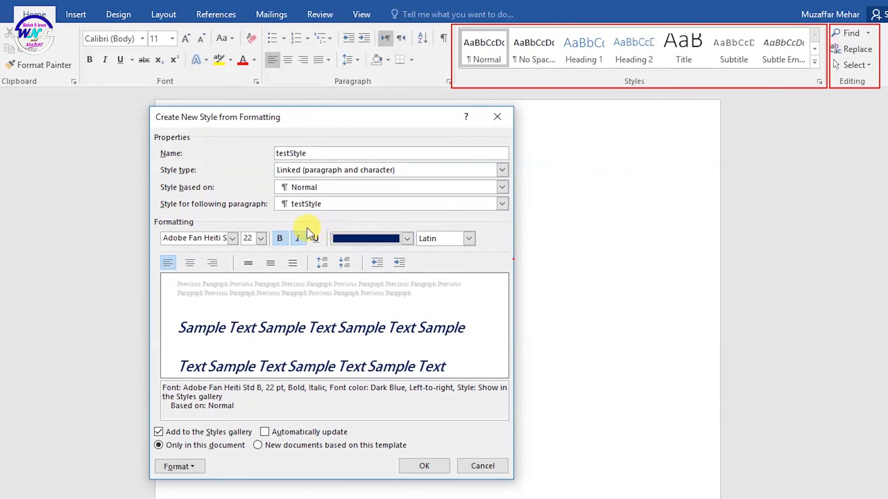
Step: Center the text of testStyle and adjust its paragraph spacing to 6 pt before
left_click(190, 262)
left_click(344, 263)
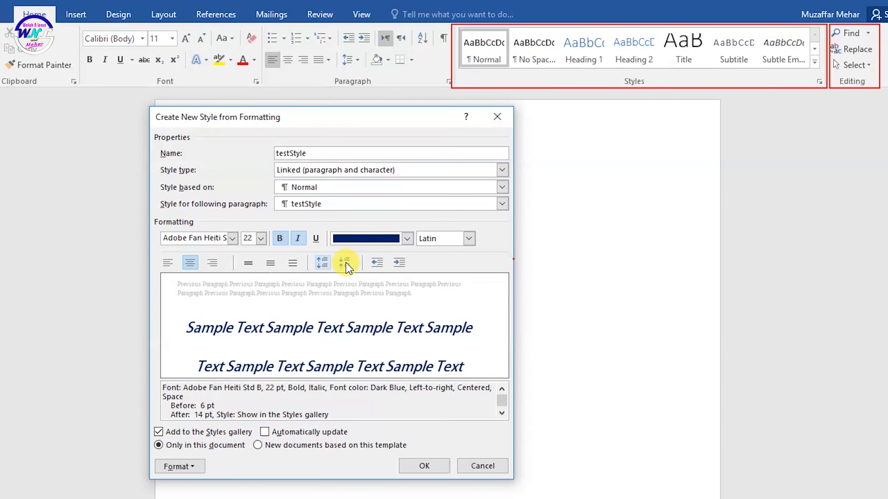
left_click(322, 263)
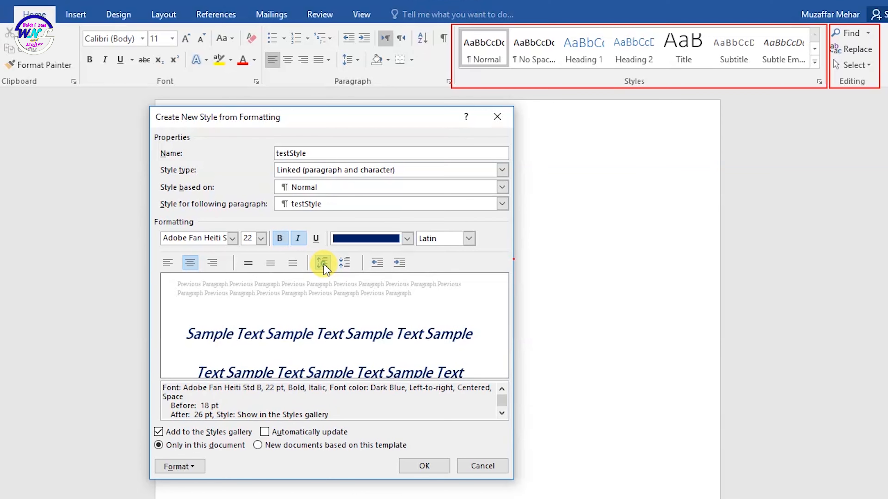
left_click(322, 263)
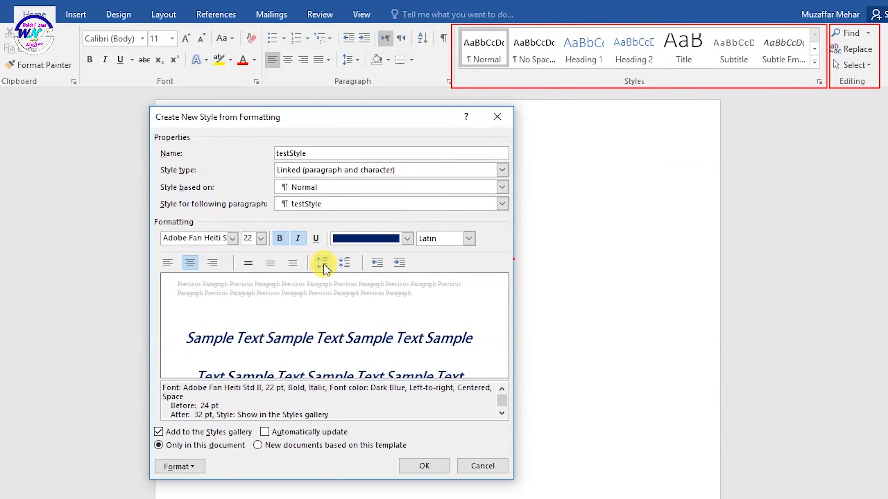
left_click(323, 262)
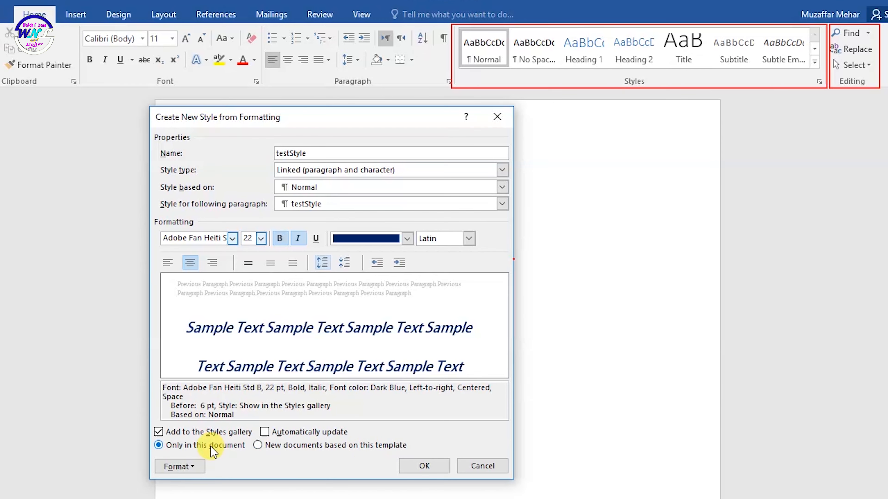
Step: Switch the style's availability to new documents based on this template and back to only this document
left_click_drag(370, 123, 374, 101)
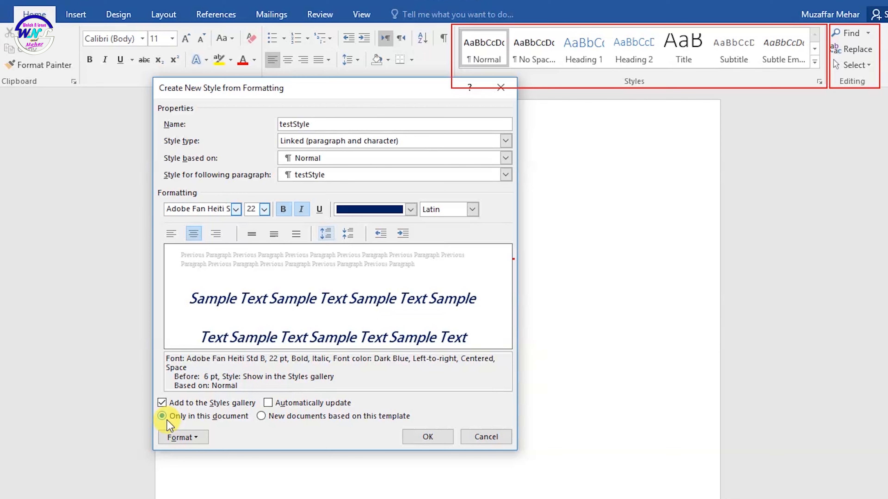
left_click(261, 417)
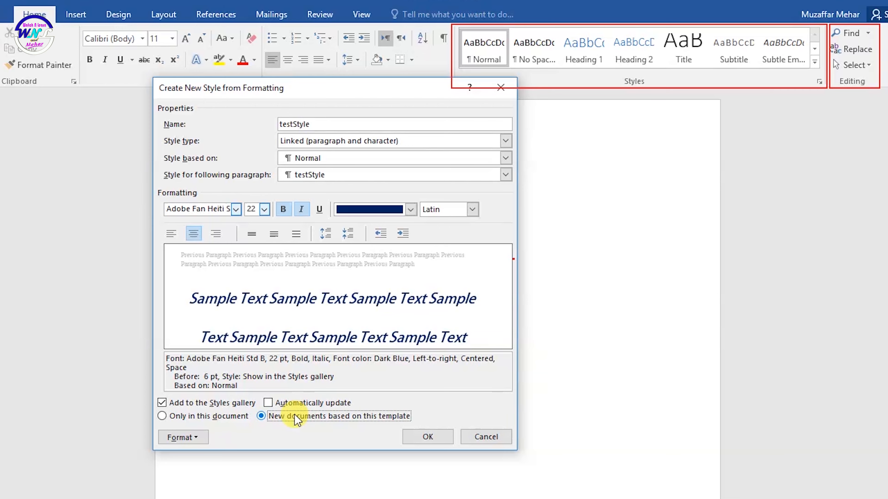
left_click(168, 418)
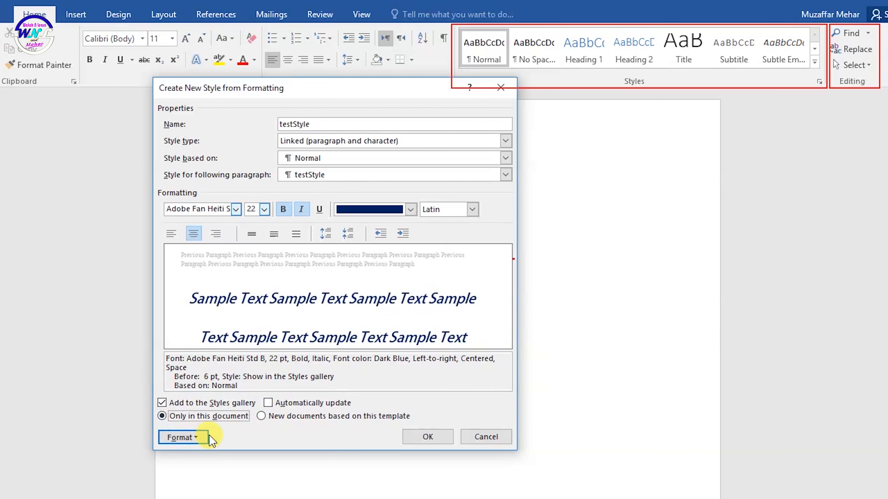
Step: Set the style's paragraph spacing to 0 pt before and 0 pt after, with a multiple line spacing of 1.5
left_click(204, 438)
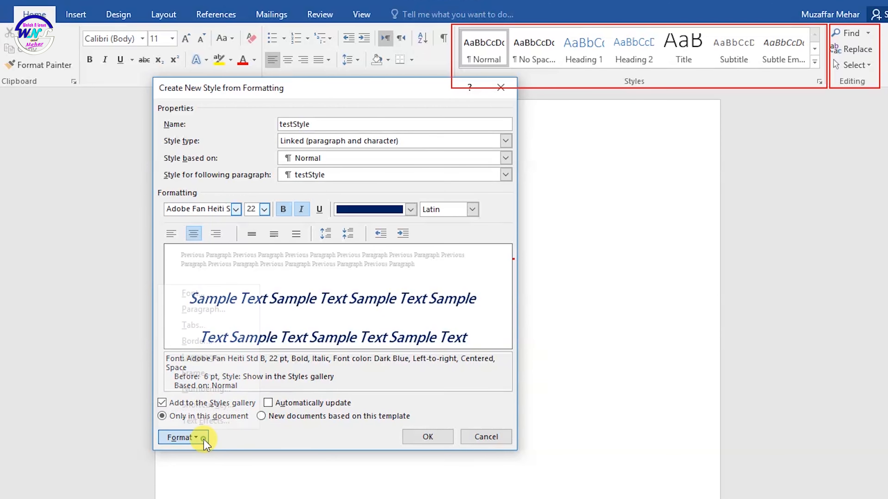
left_click(220, 314)
left_click_drag(364, 81, 323, 87)
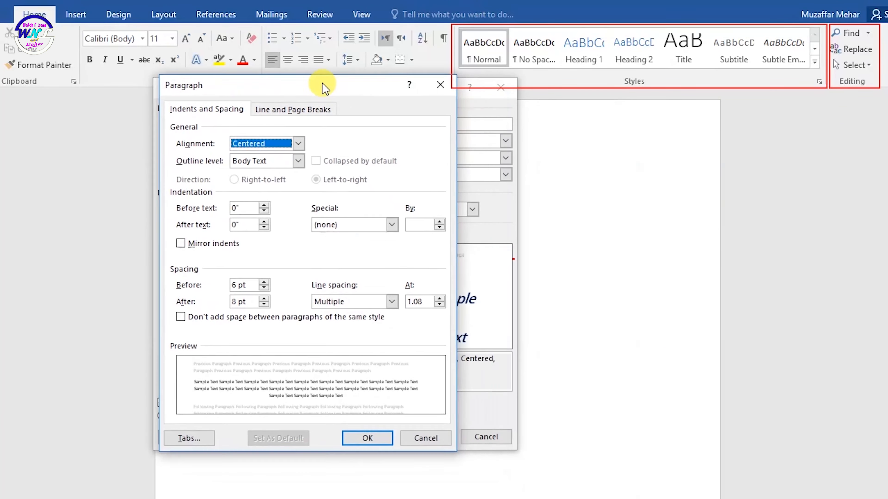
left_click(262, 288)
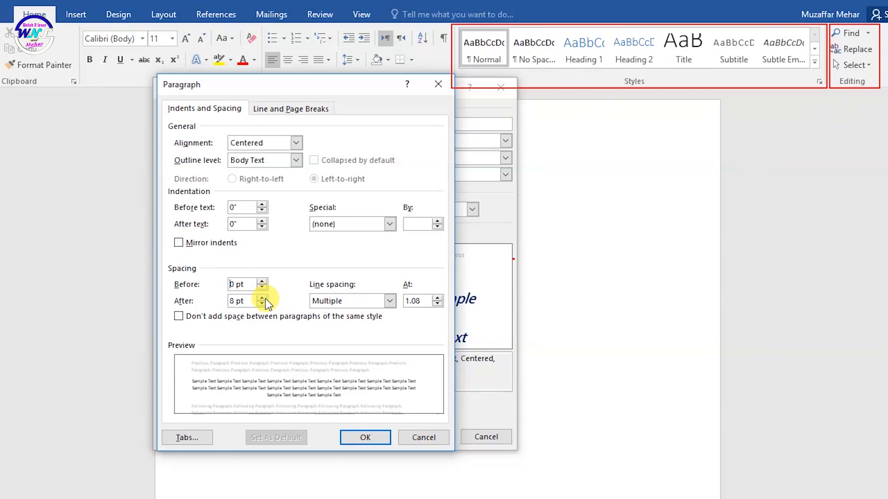
left_click(262, 305)
left_click(262, 305)
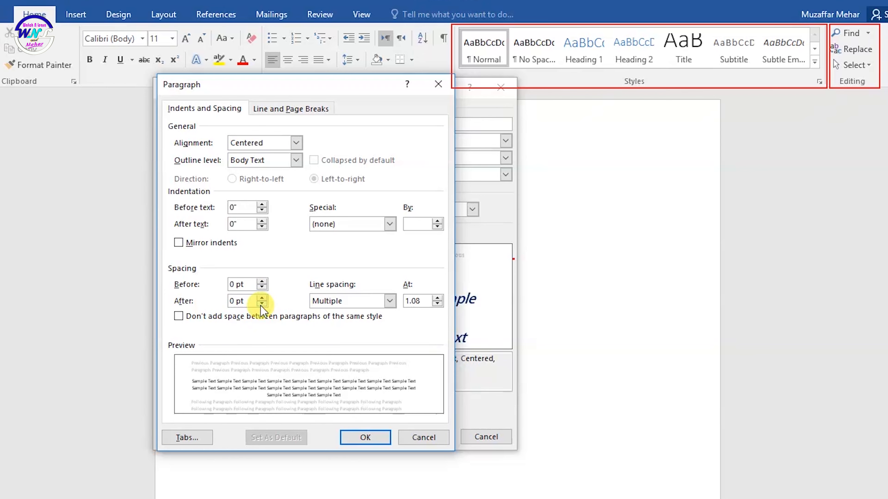
left_click(437, 298)
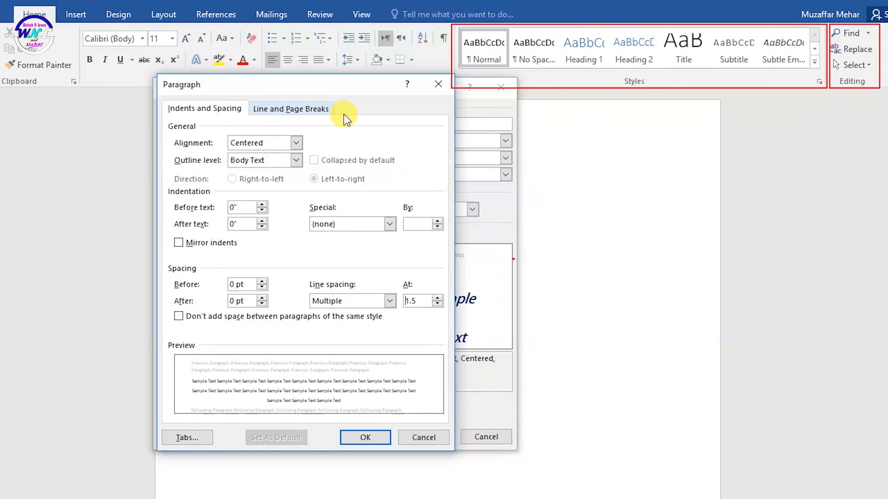
left_click(375, 440)
Step: Give testStyle a blue 3-D paragraph border 3 pt wide and save the new style
left_click(206, 437)
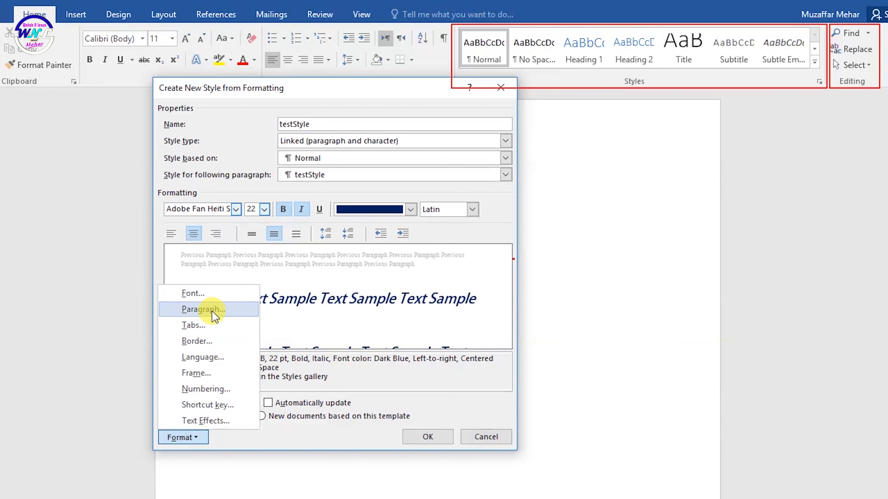
left_click(210, 345)
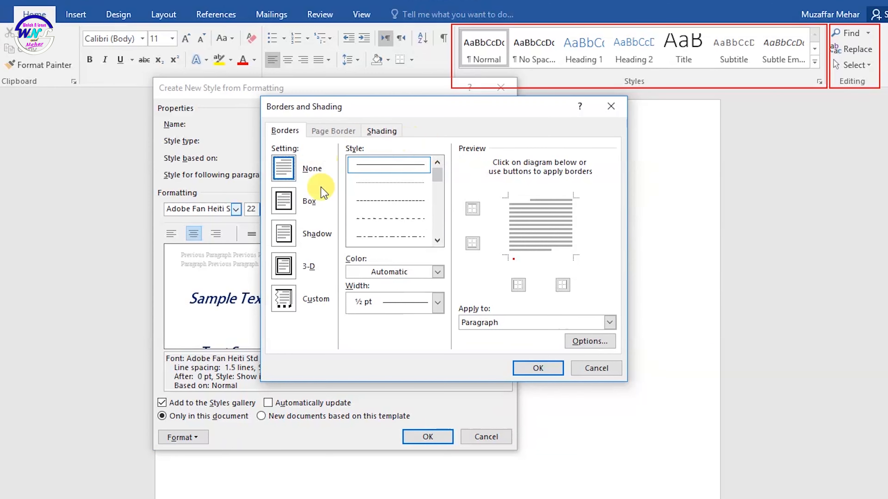
left_click(283, 268)
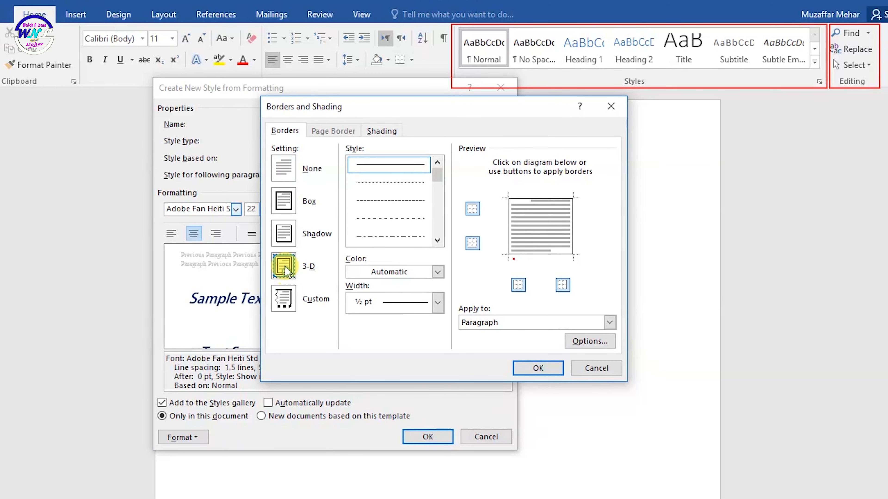
left_click(418, 273)
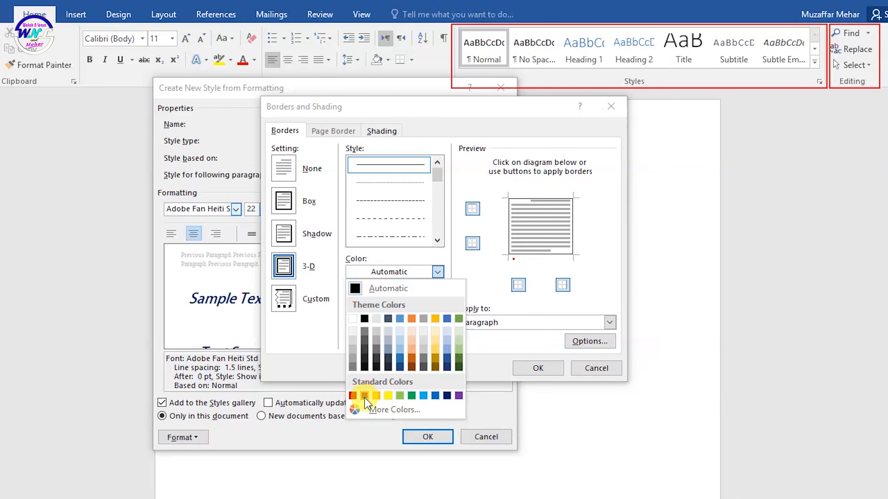
left_click(353, 395)
left_click(438, 303)
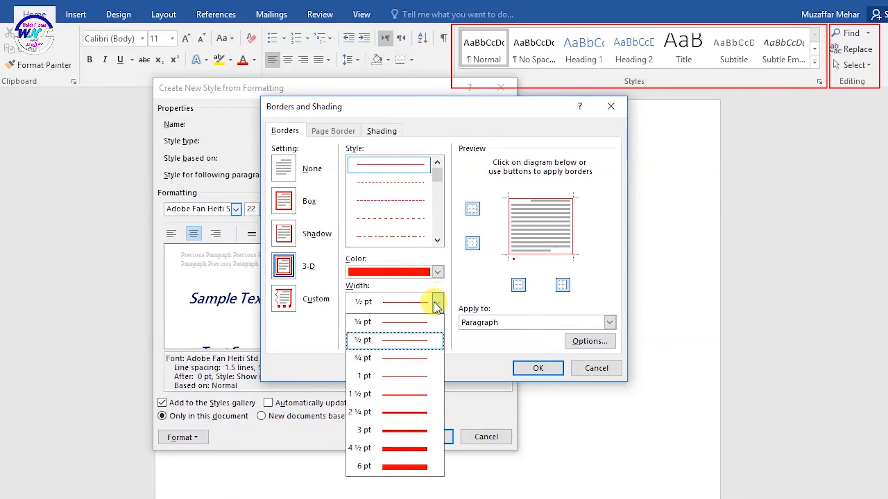
left_click(419, 431)
left_click(396, 272)
left_click(402, 357)
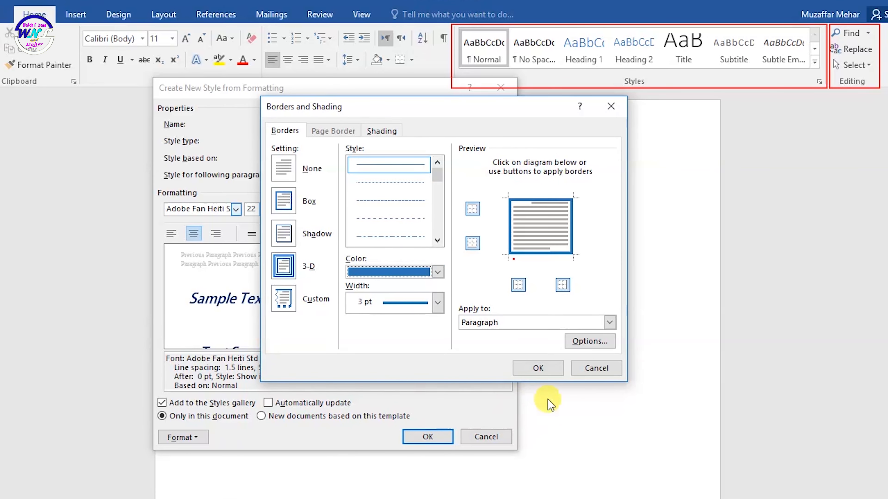
left_click(545, 367)
scroll(338, 359, "down", 1)
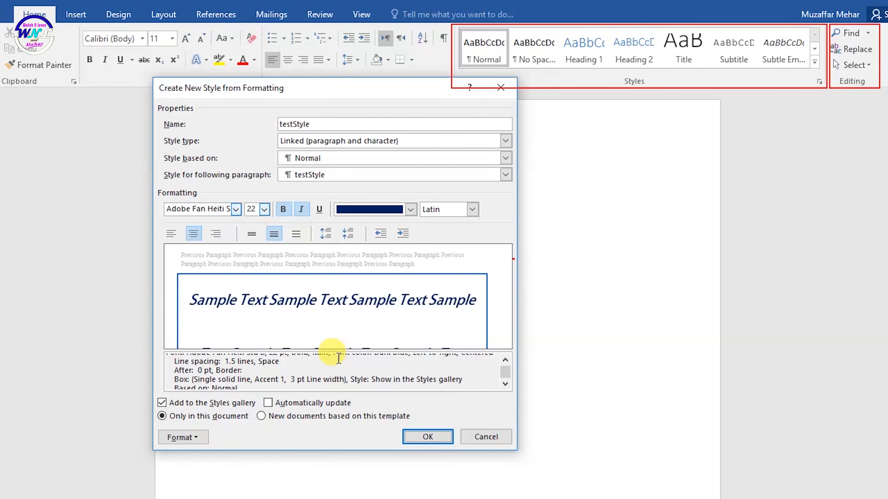
left_click(425, 436)
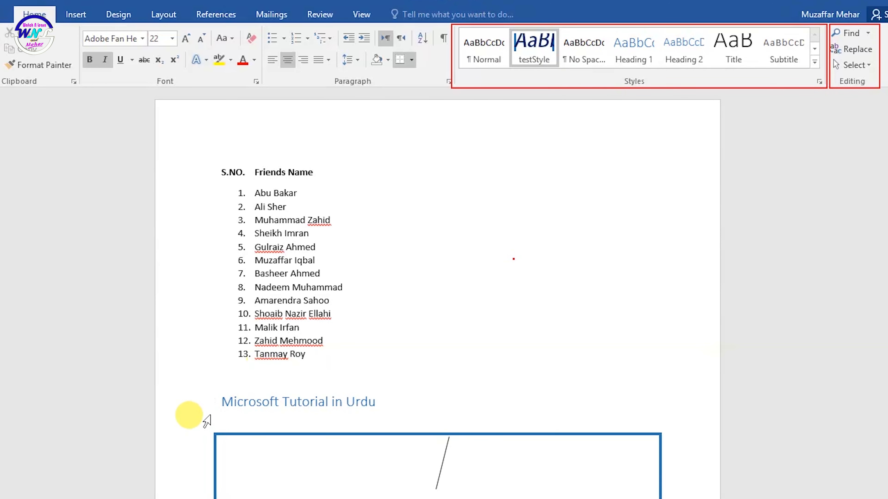
Step: Apply testStyle to the first name in the numbered list
left_click(195, 403)
left_click_drag(254, 193, 296, 193)
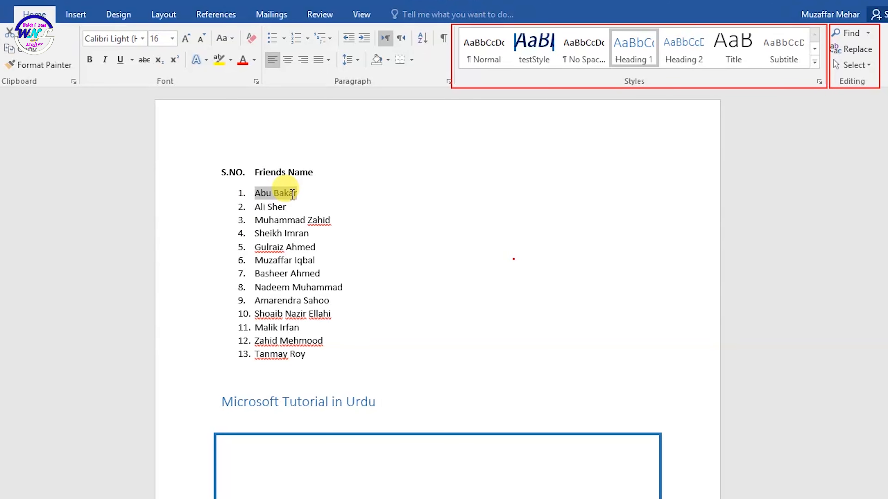
left_click(540, 60)
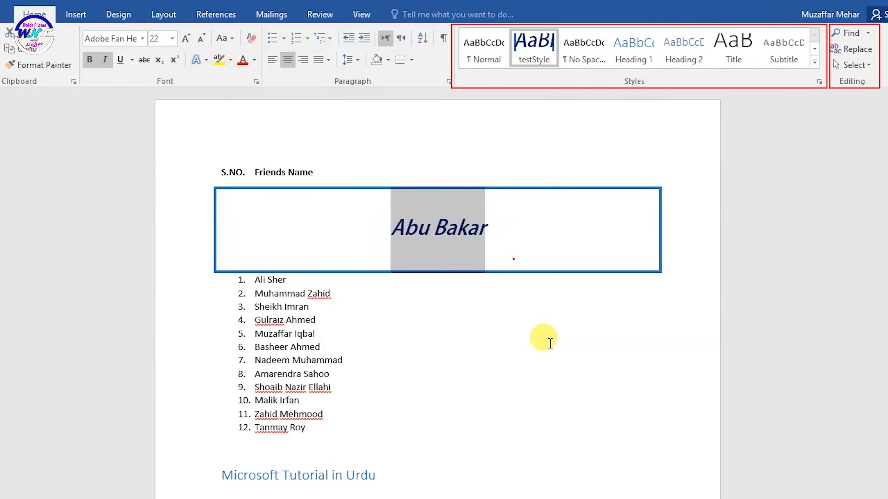
left_click(513, 342)
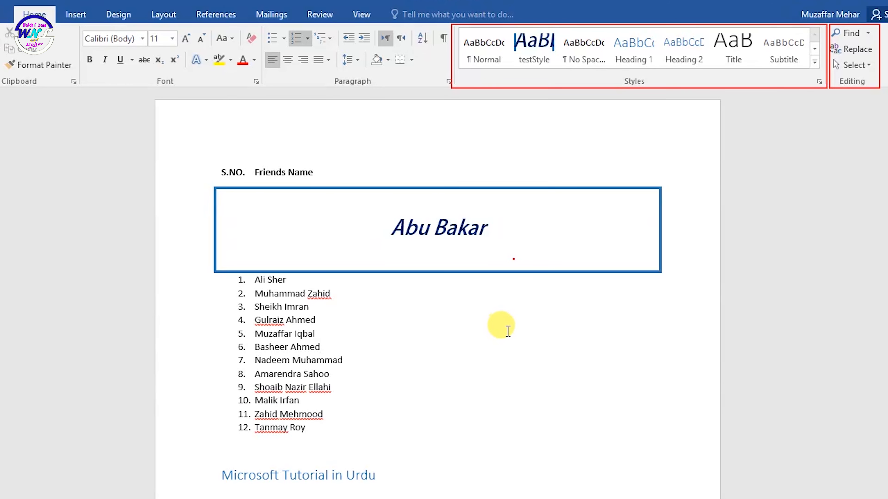
scroll(531, 324, "down", 1)
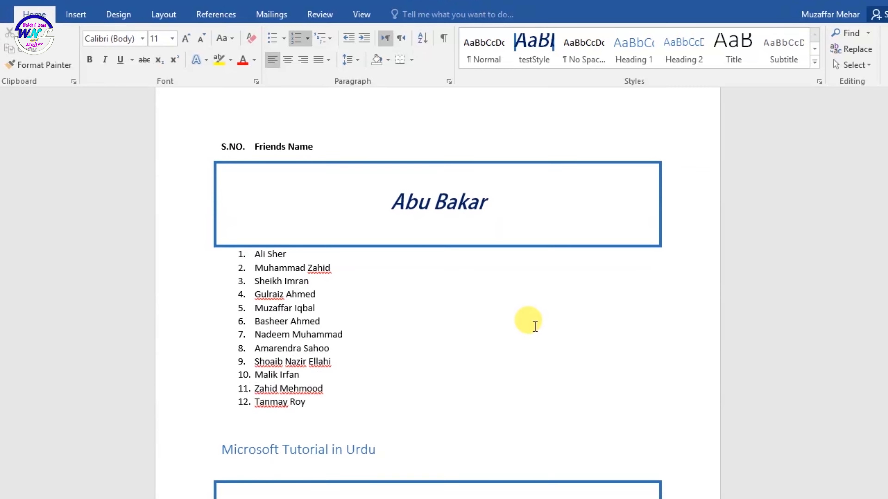
scroll(531, 315, "up", 1)
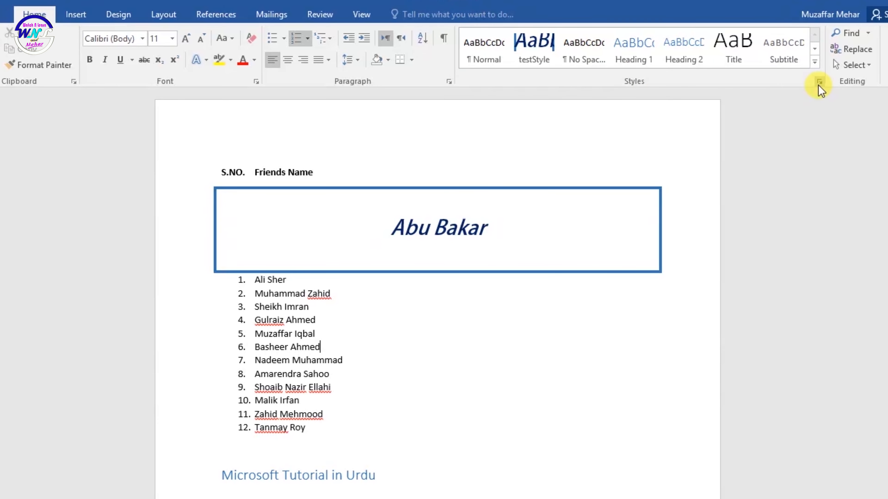
left_click(814, 61)
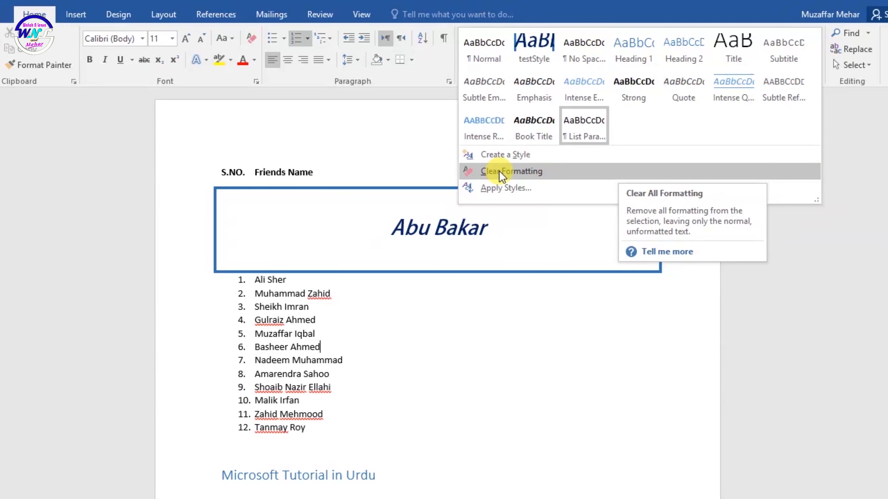
left_click(492, 346)
Step: Clear all formatting from the blue-bordered name directly above the numbered list, including its testStyle
left_click_drag(178, 225, 506, 221)
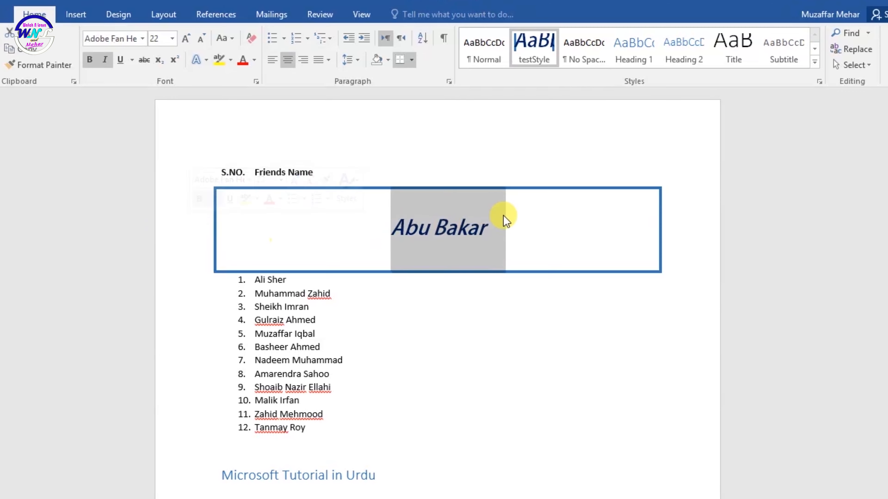
left_click(815, 63)
left_click(488, 171)
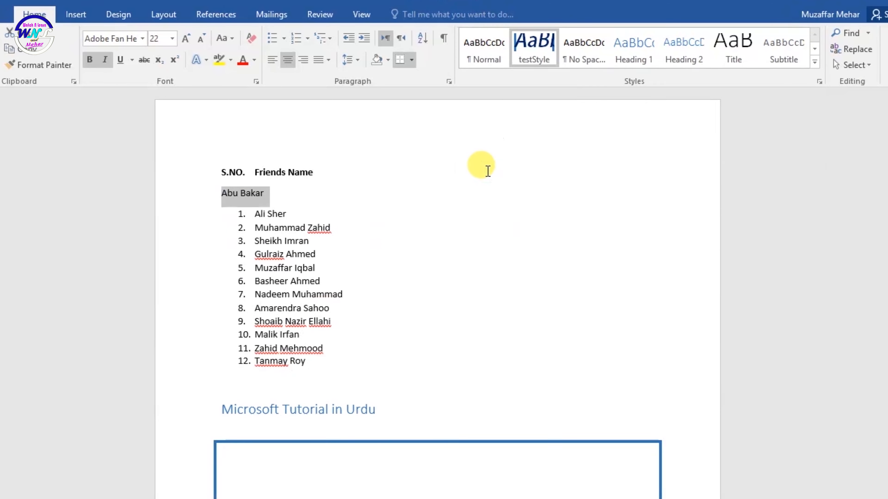
left_click(436, 171)
scroll(506, 238, "down", 1)
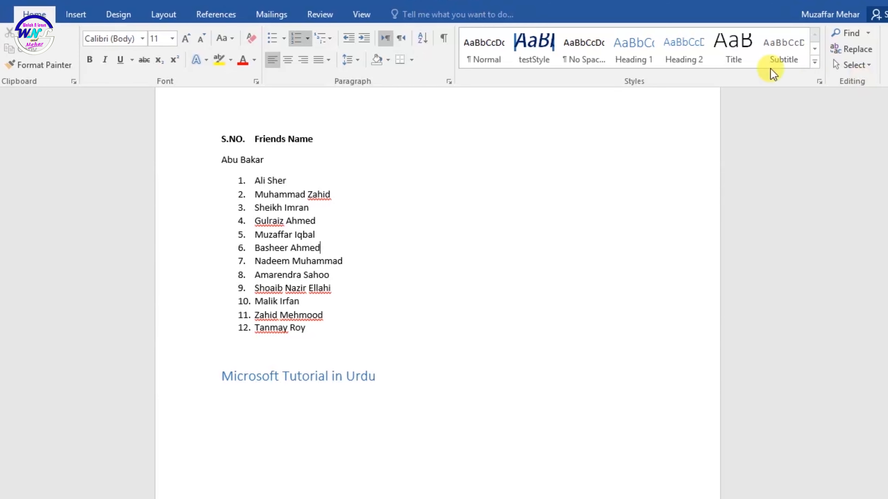
left_click_drag(218, 141, 362, 331)
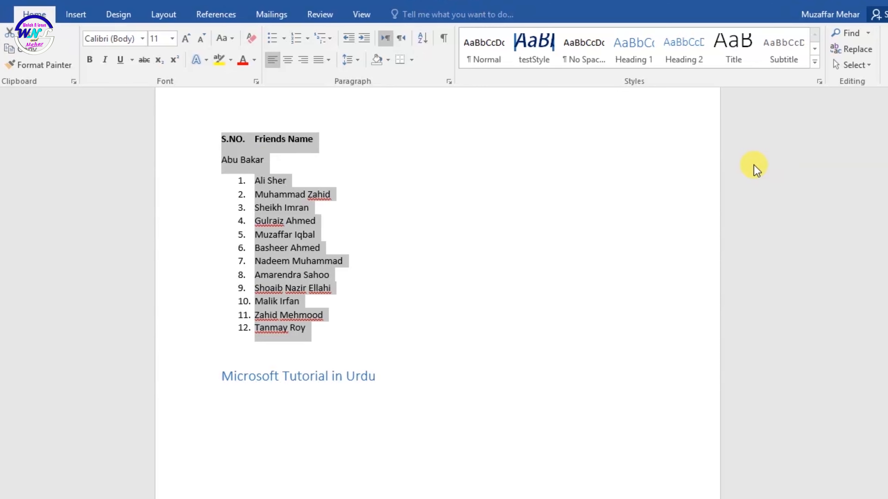
left_click(263, 161)
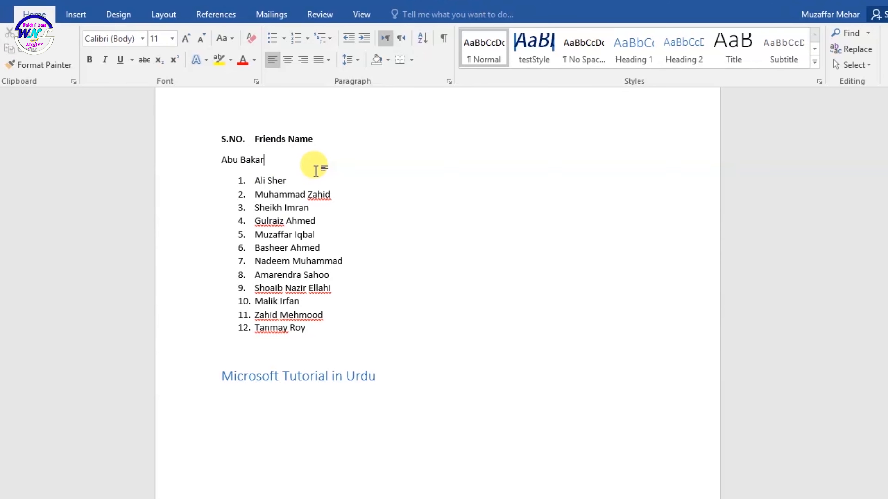